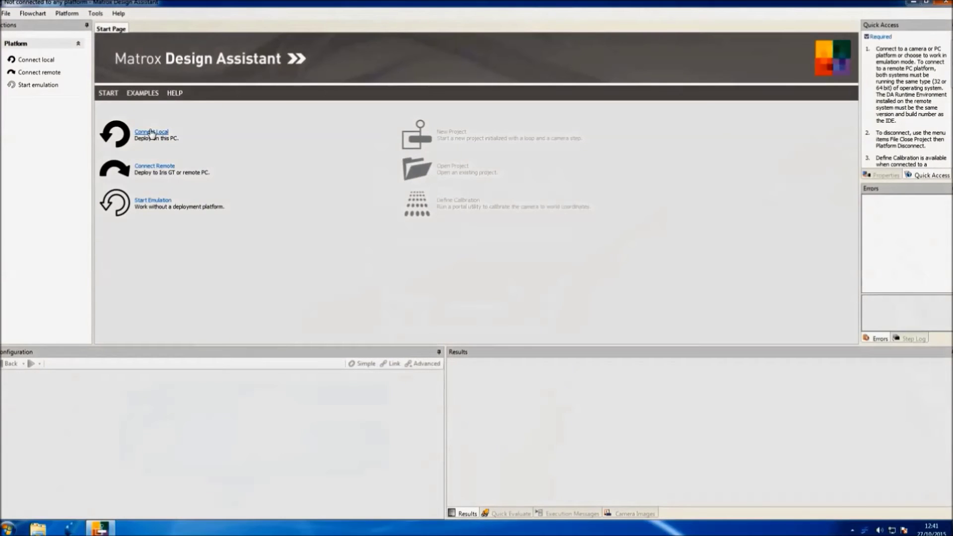
Connect to the local PC and create a new project with a Camera-and-Status loop.
left_click(152, 133)
left_click(571, 278)
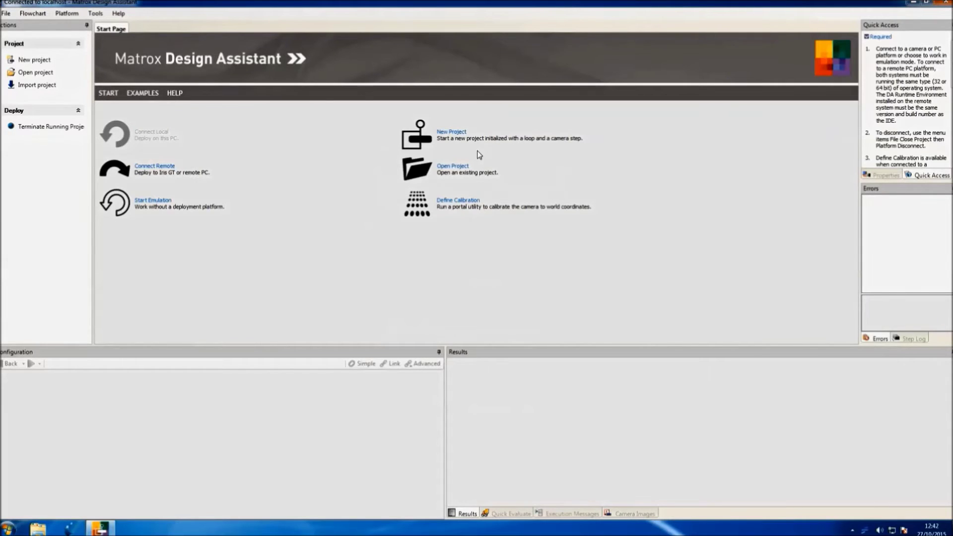
left_click(448, 134)
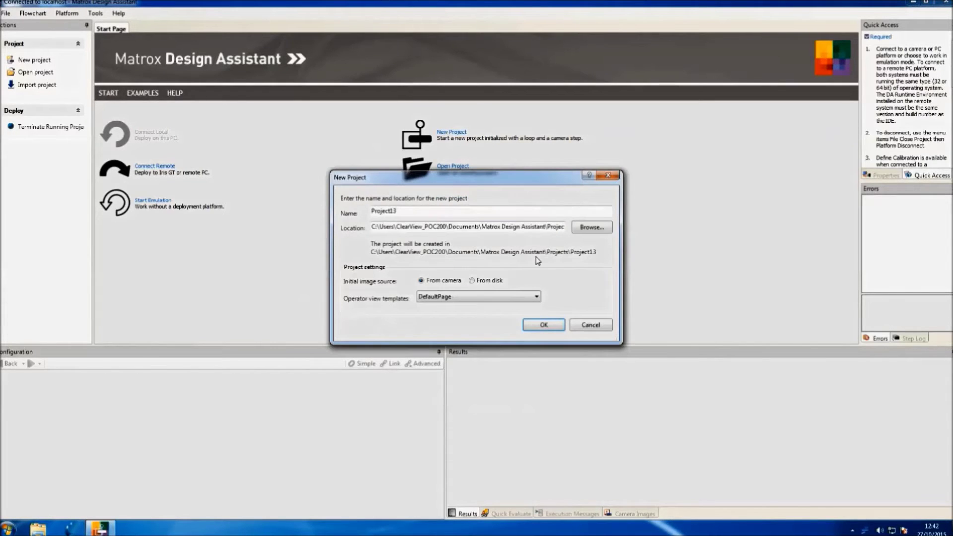
left_click(549, 320)
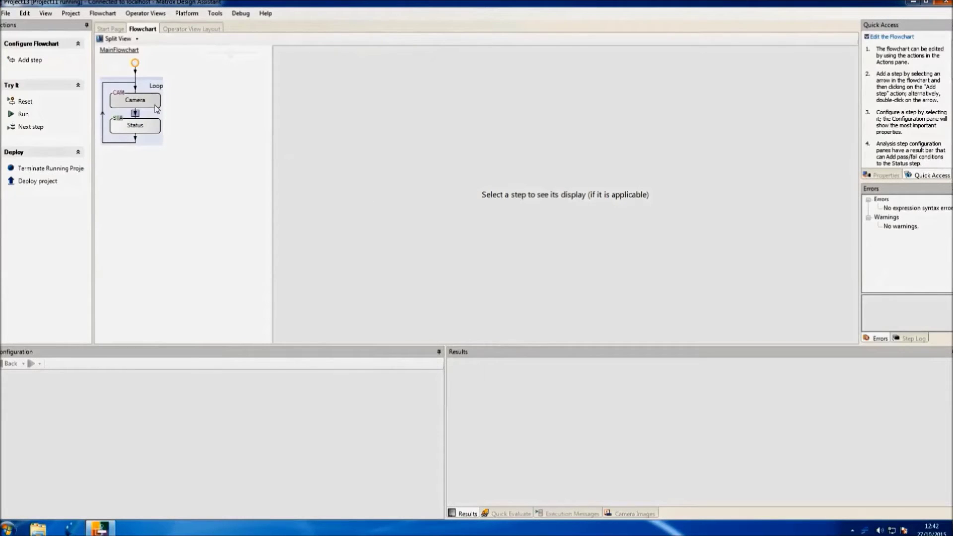
In the Camera's initial platform settings, point Set1's design-time folder to C:\DAImages.
left_click(156, 106)
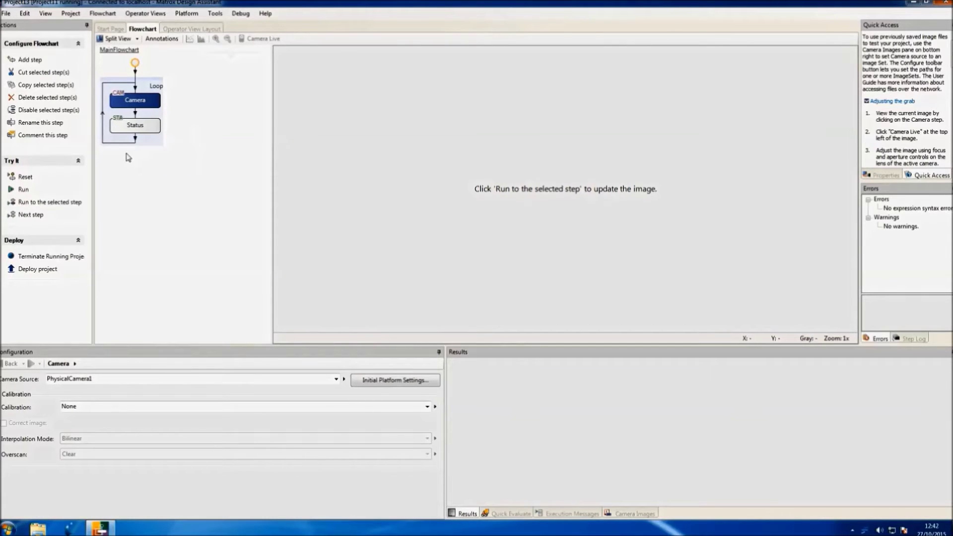
left_click(372, 383)
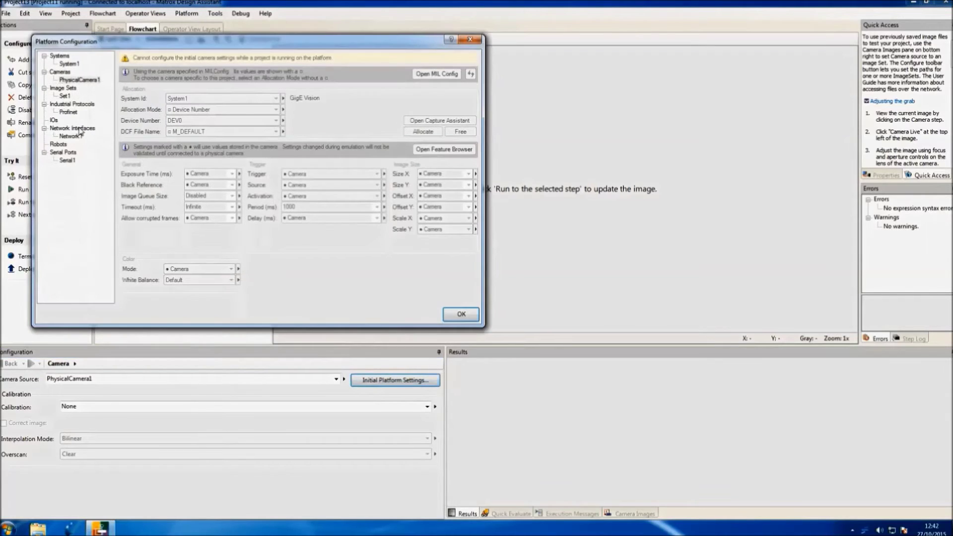
left_click(65, 96)
left_click(454, 84)
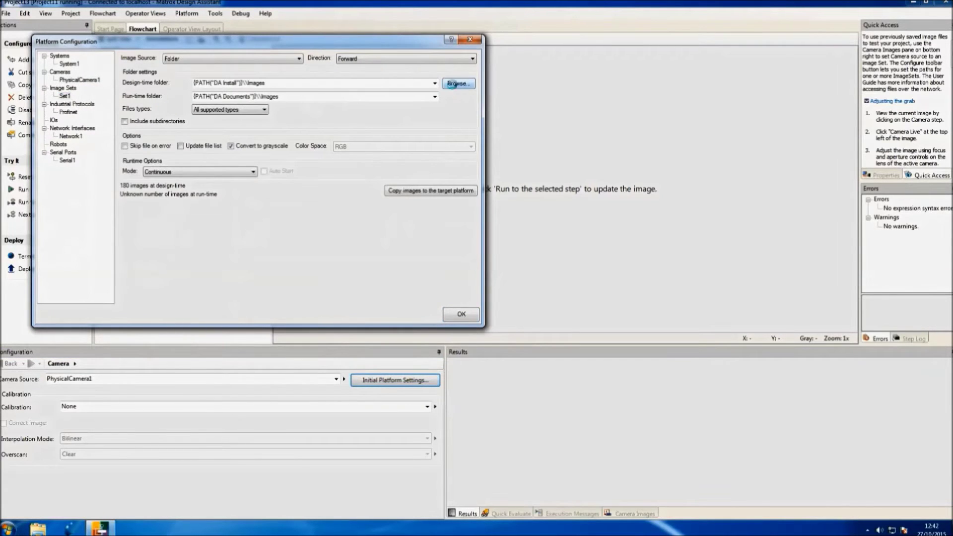
left_click(117, 72)
left_click(154, 119)
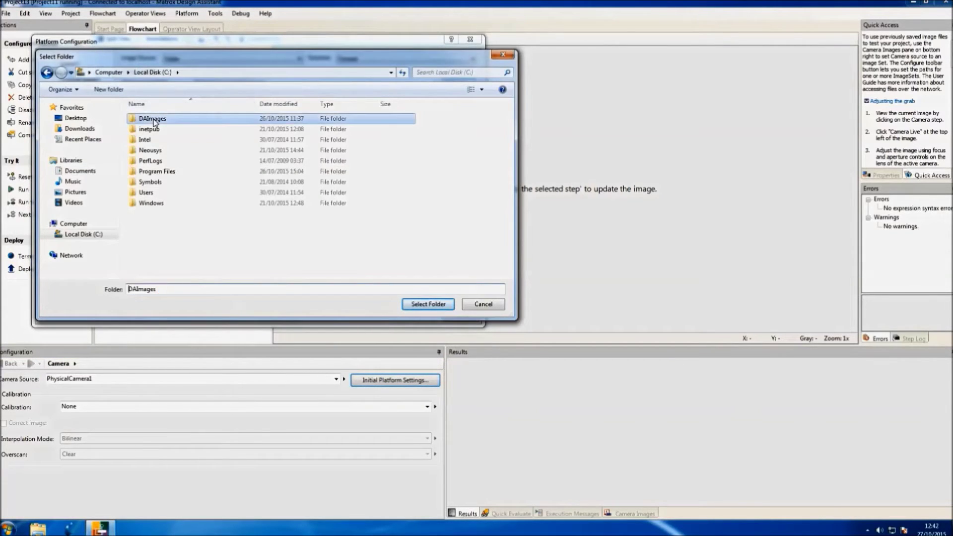
double_click(154, 120)
left_click(417, 303)
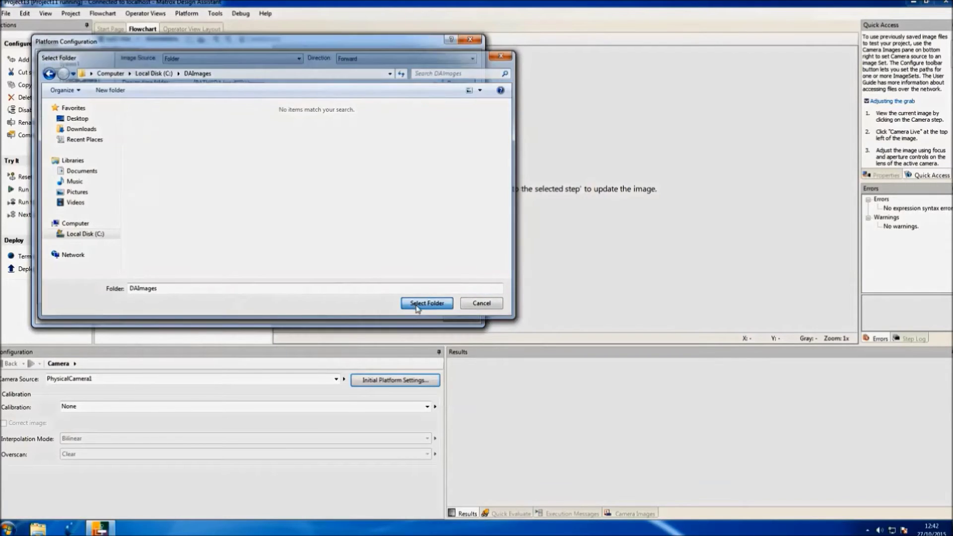
Apply the platform configuration and set the Camera Source to Set1.
double_click(214, 82)
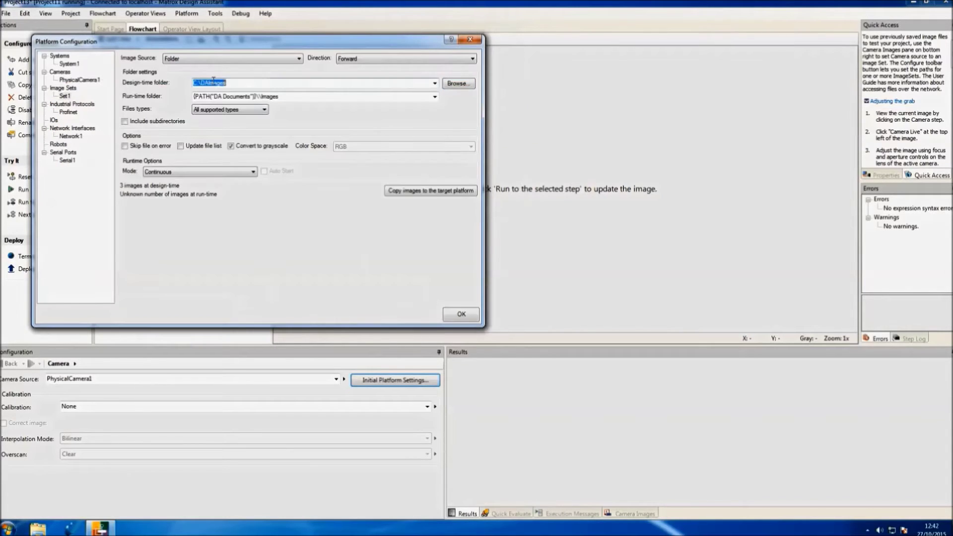
left_click(291, 94)
left_click(450, 311)
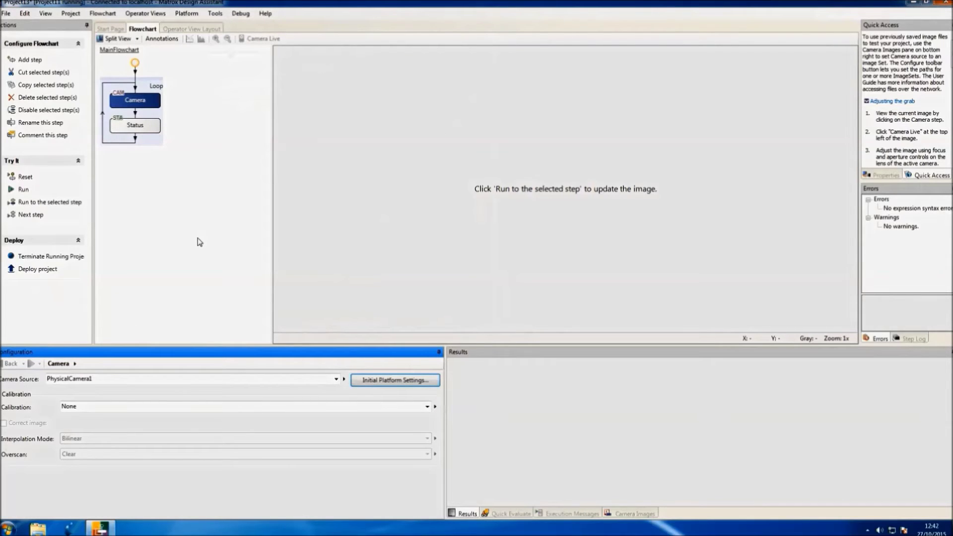
left_click(336, 379)
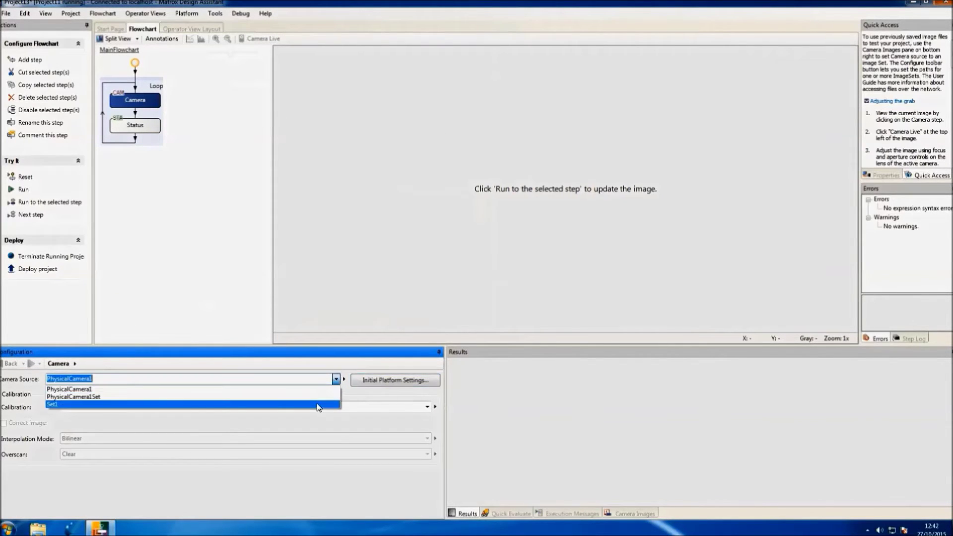
left_click(318, 398)
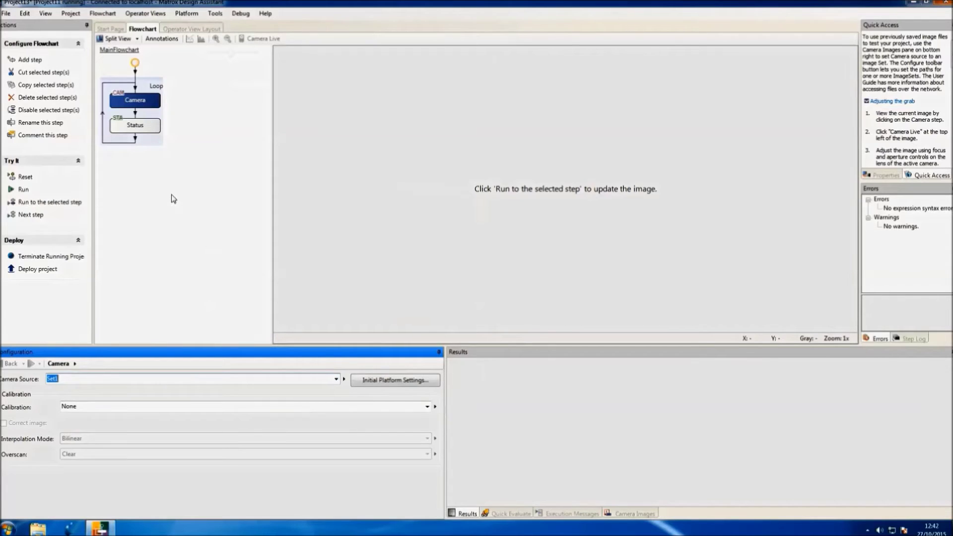
Add a BlobAnalysis step below Camera and above Status in the flowchart.
double_click(136, 114)
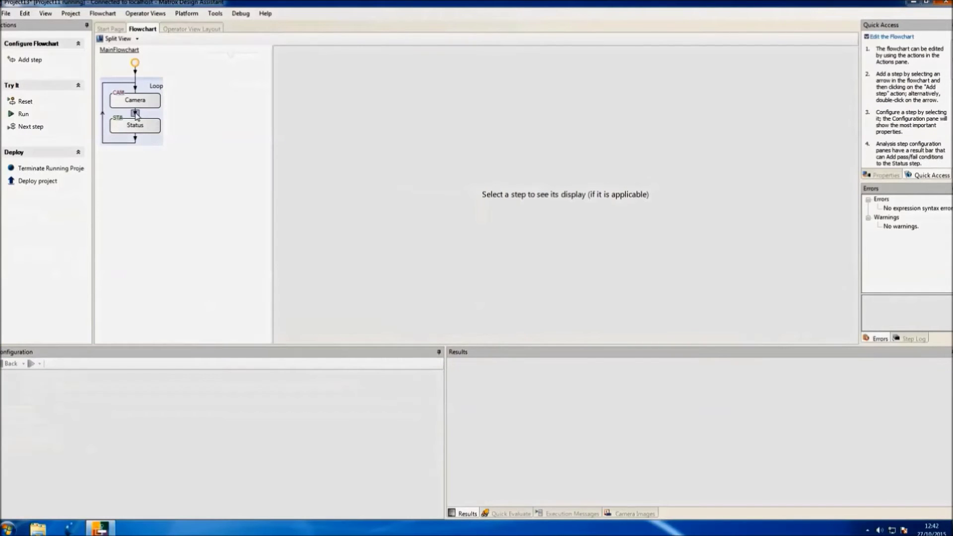
left_click(417, 180)
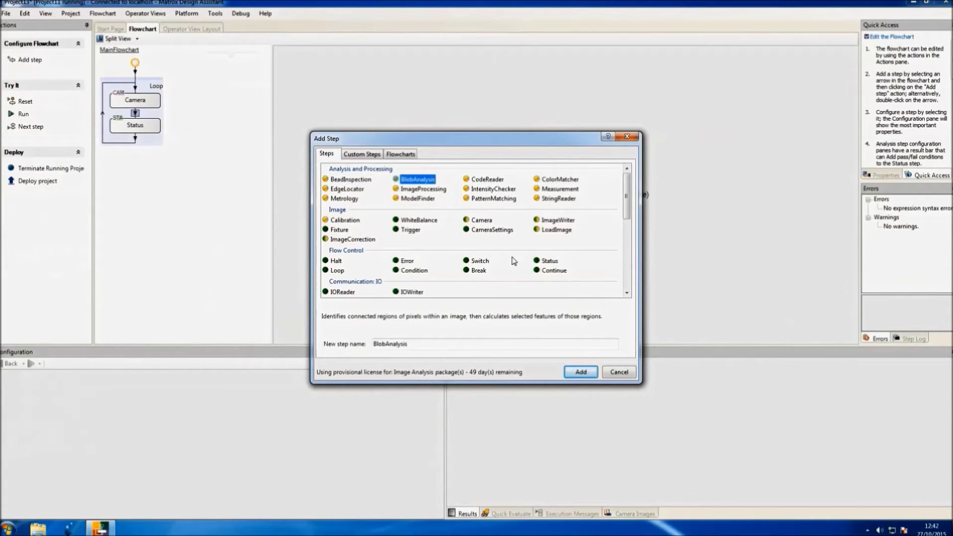
left_click(573, 371)
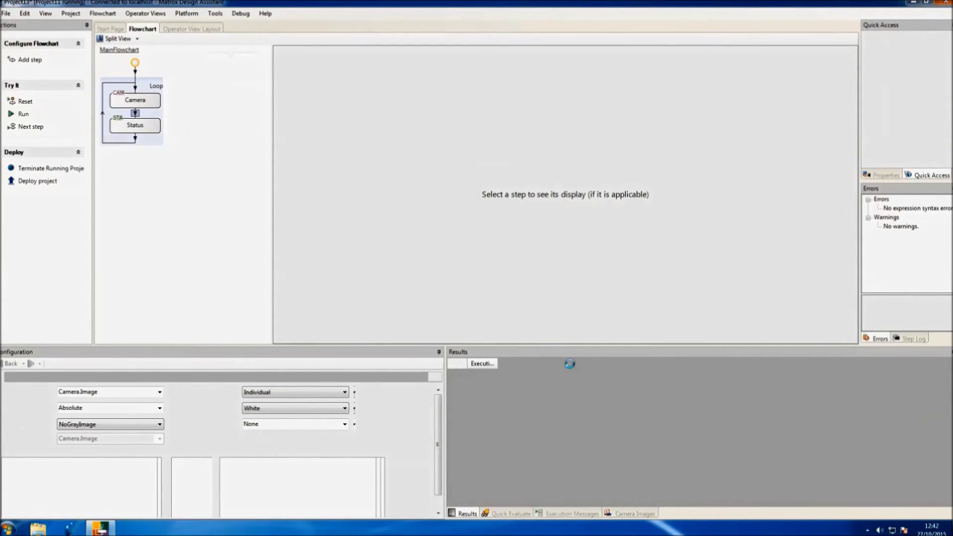
scroll(441, 421, "down", 1)
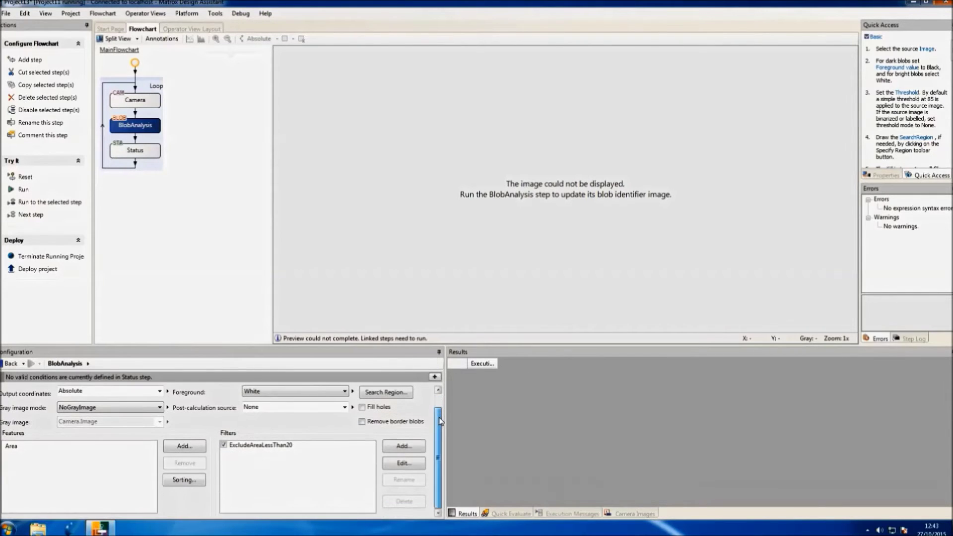
Rename the ExcludeAreaLessThan20 filter to IncludeOnly and set its operation to IncludeOnly.
left_click(272, 446)
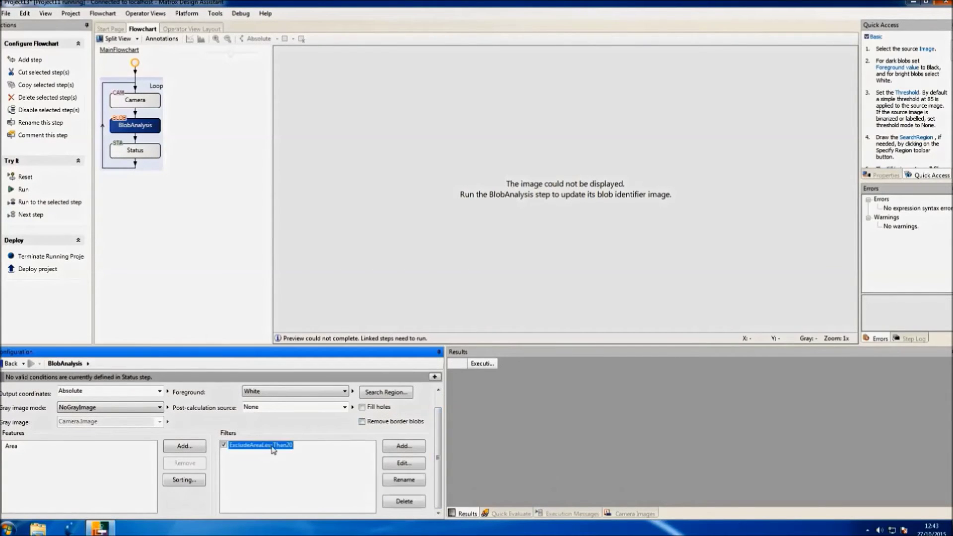
left_click(402, 464)
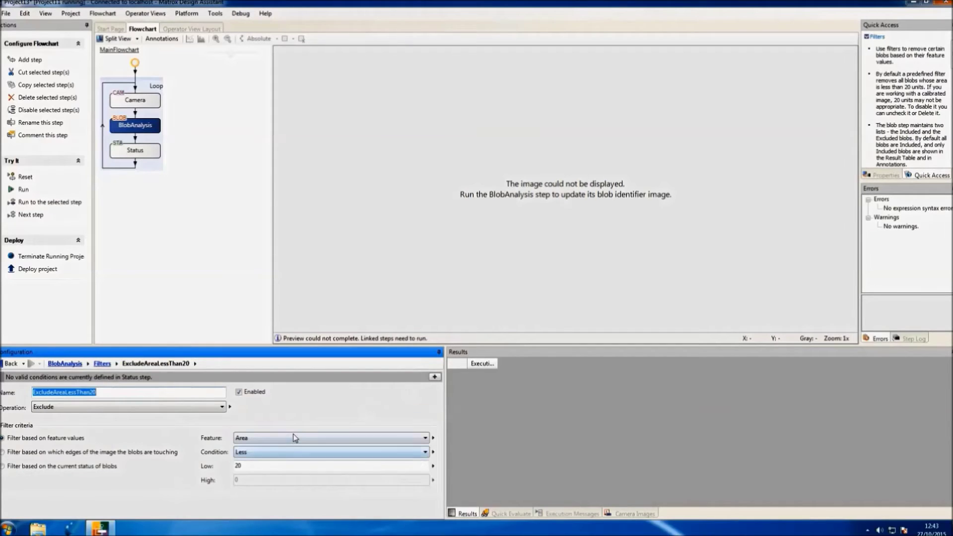
type("IncludeOnly")
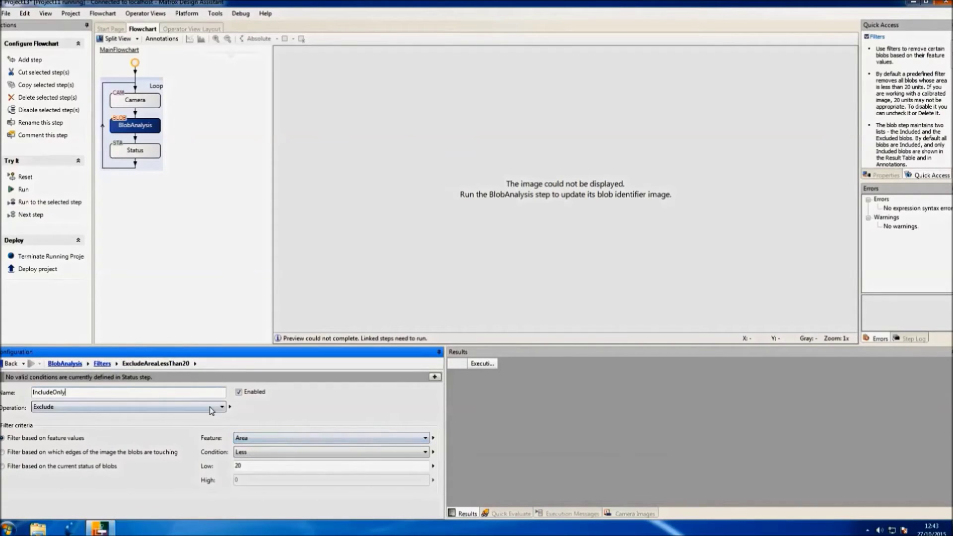
left_click(211, 408)
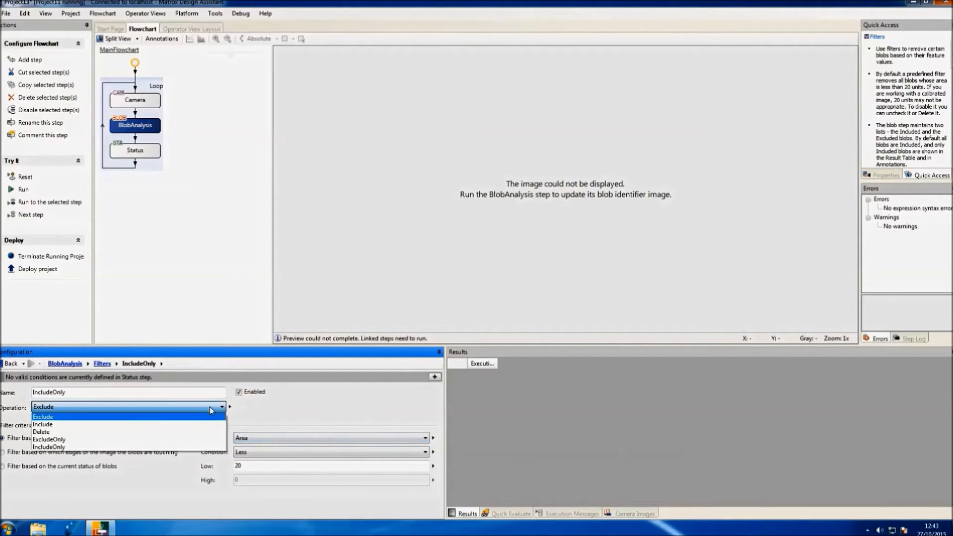
left_click(197, 447)
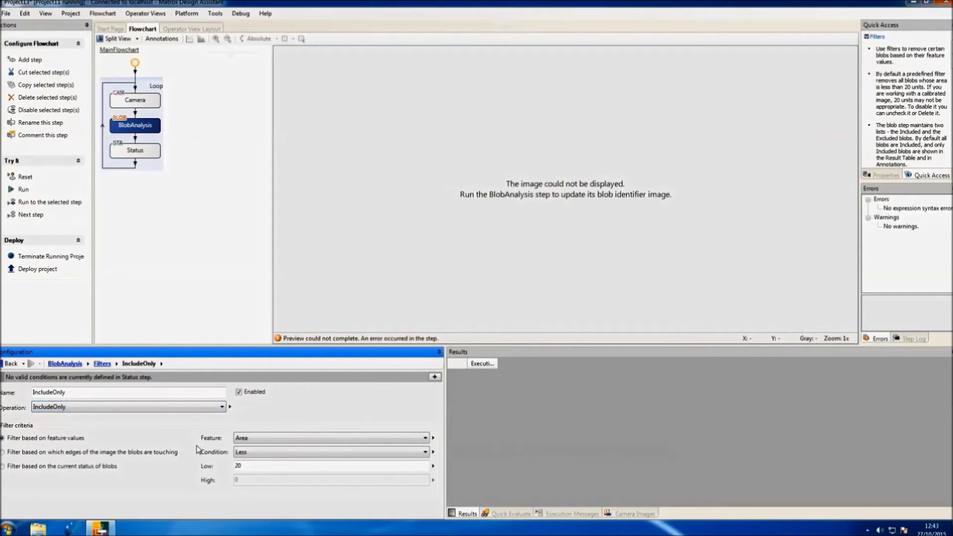
Make the filter use Perimeter with condition InRange, Low 1700 and High 2000.
left_click(256, 439)
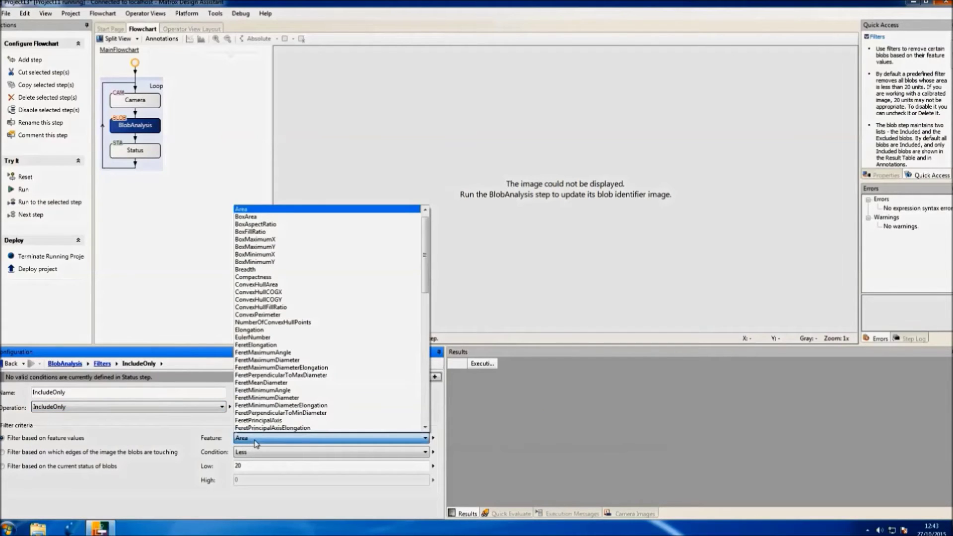
scroll(267, 425, "down", 5)
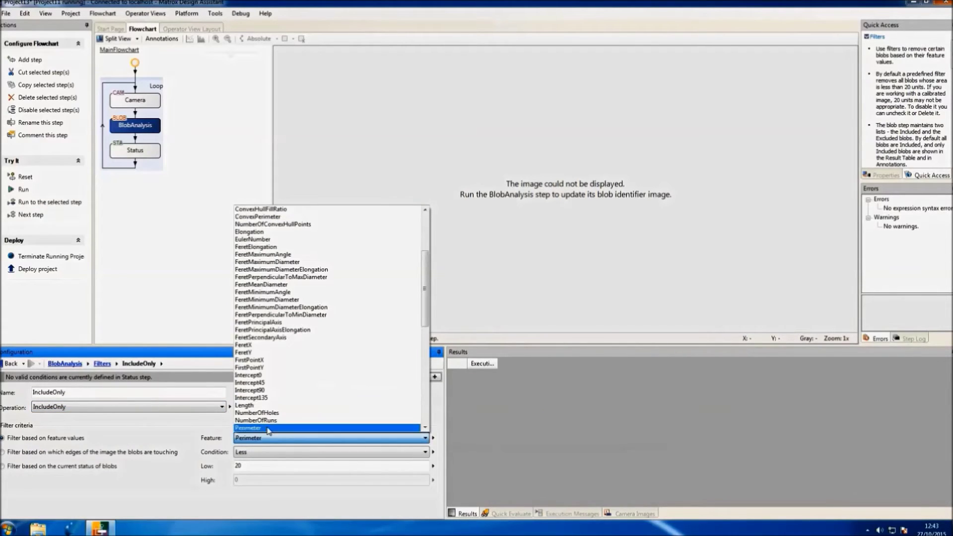
left_click(268, 420)
left_click(263, 453)
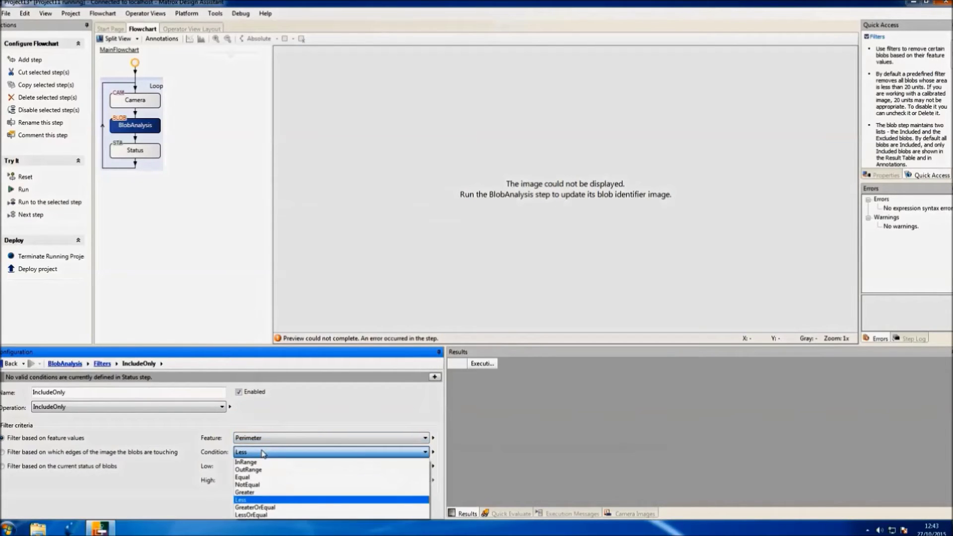
left_click(247, 462)
double_click(234, 465)
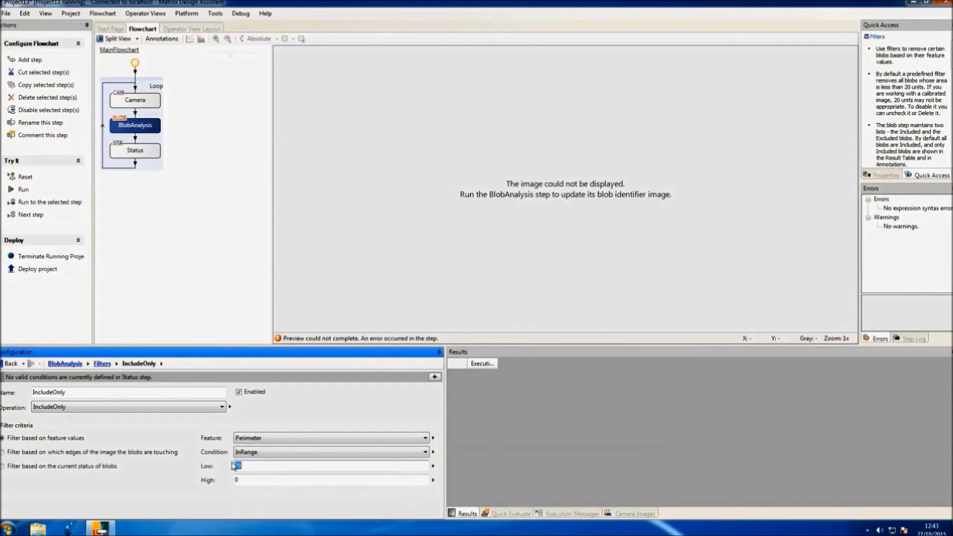
type("1700")
left_click(265, 478)
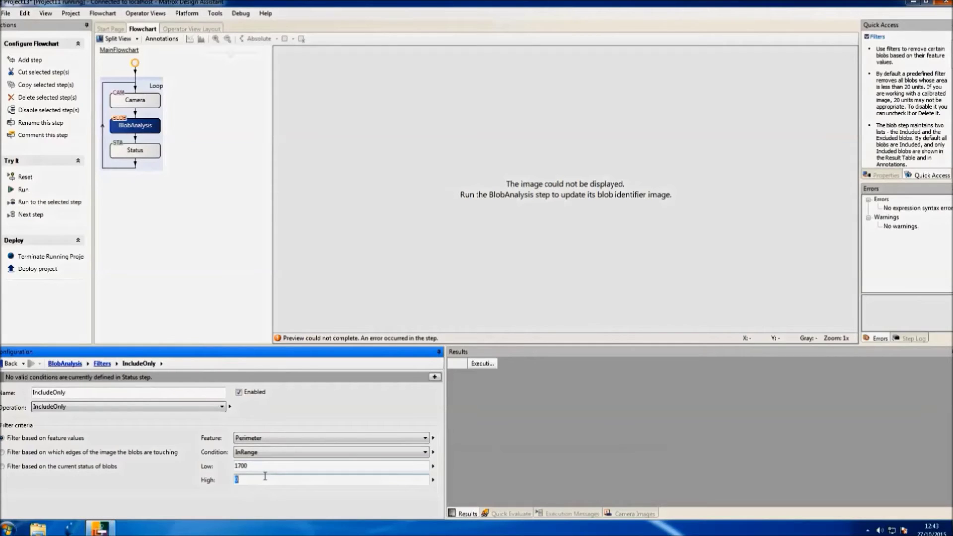
type("2000")
left_click(69, 362)
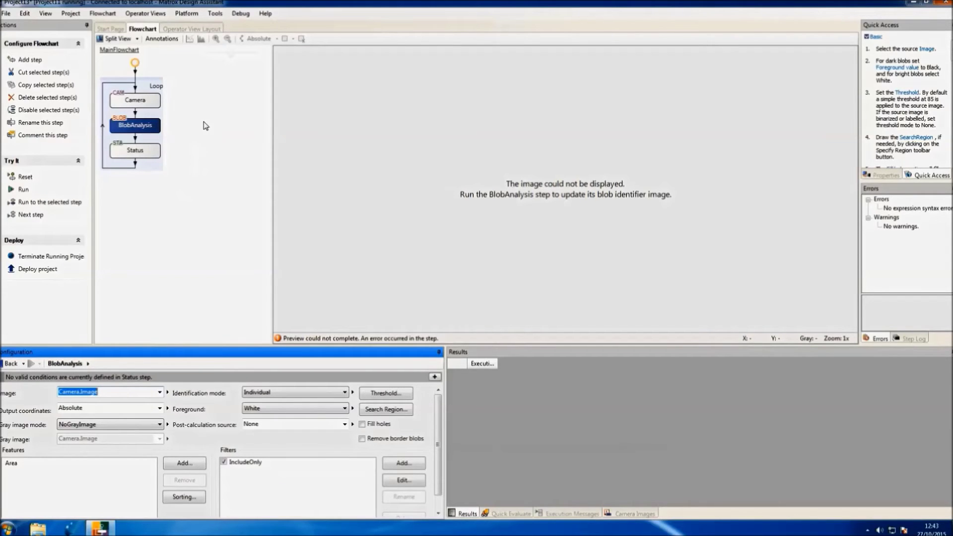
left_click(149, 101)
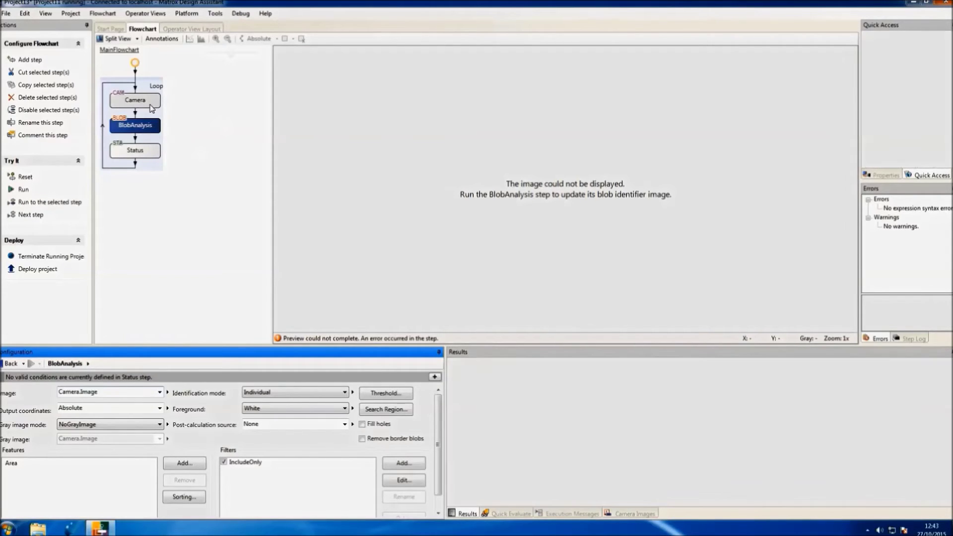
Run up to the Camera step and inspect the coin image's grey-level histogram.
left_click(45, 203)
left_click(215, 39)
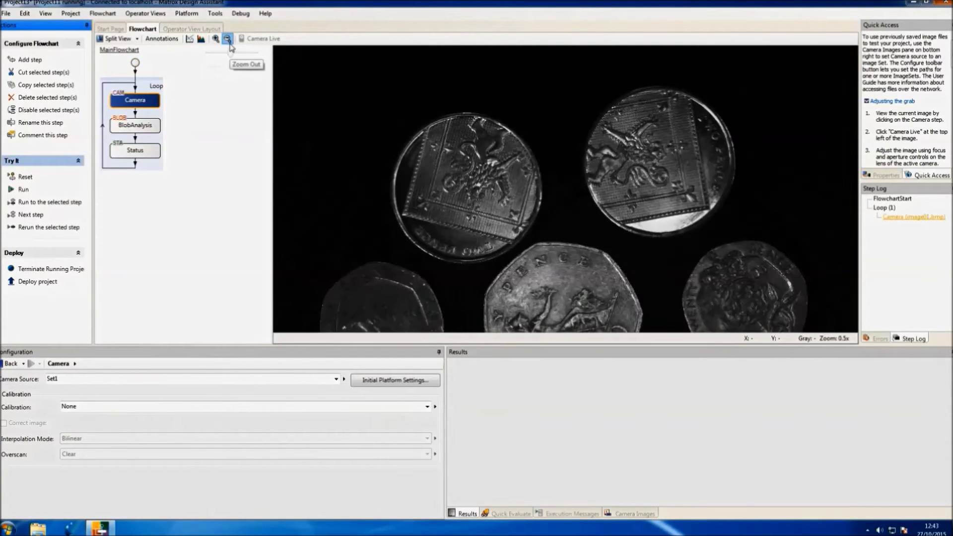
left_click(215, 39)
left_click(201, 38)
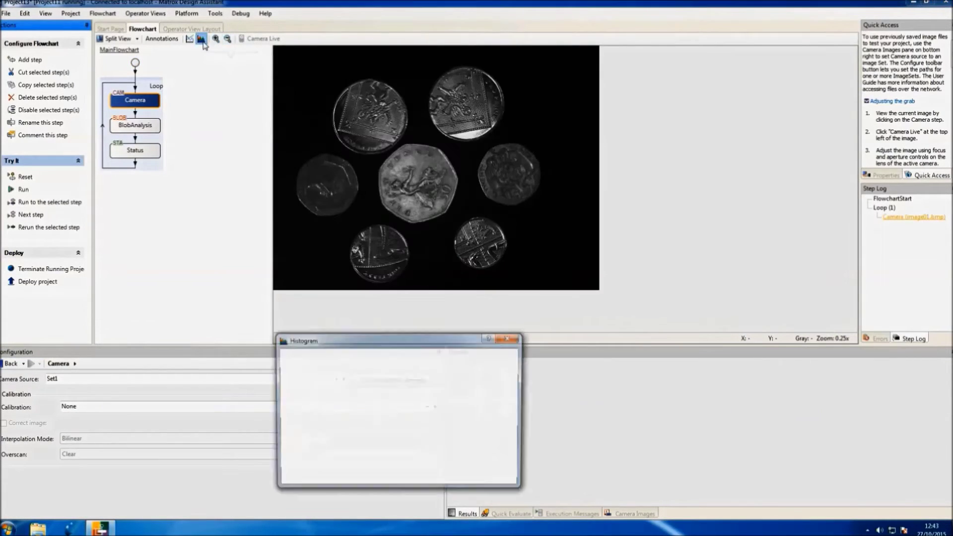
left_click(510, 338)
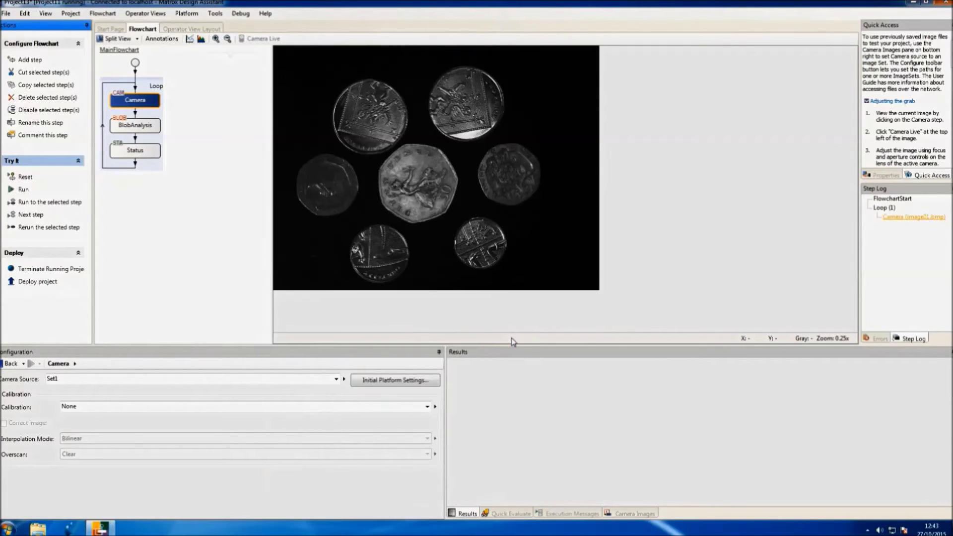
Lower the BlobAnalysis threshold to about 34 and enable Fill holes.
left_click(156, 130)
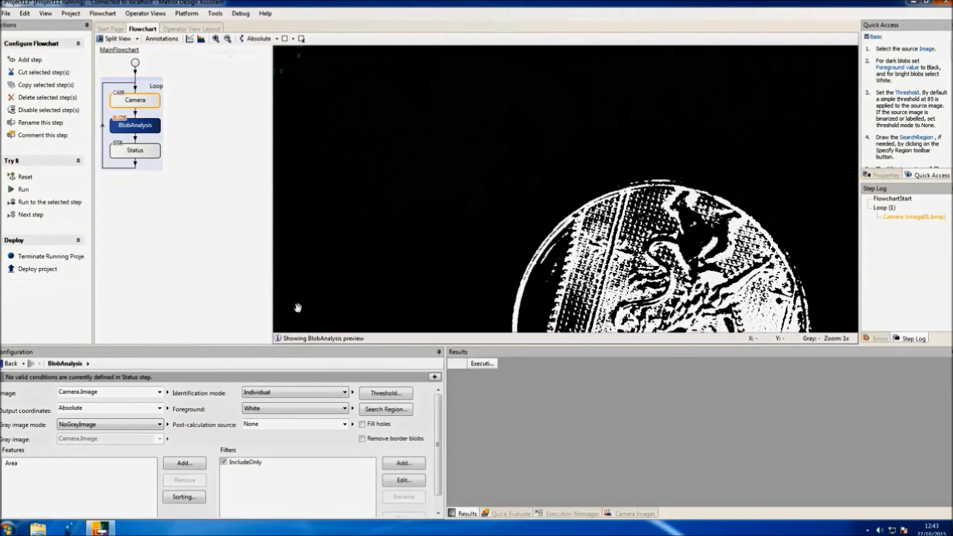
left_click(385, 394)
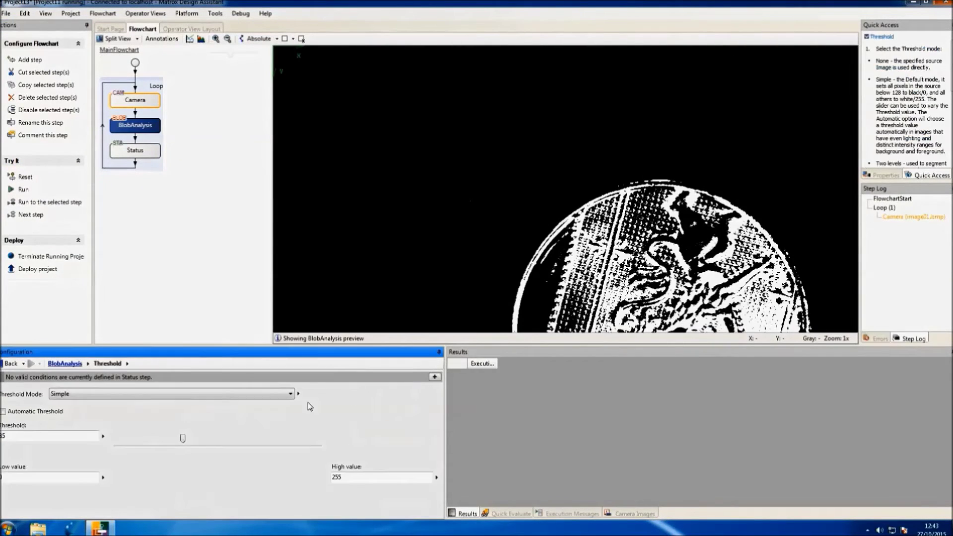
left_click_drag(182, 438, 163, 437)
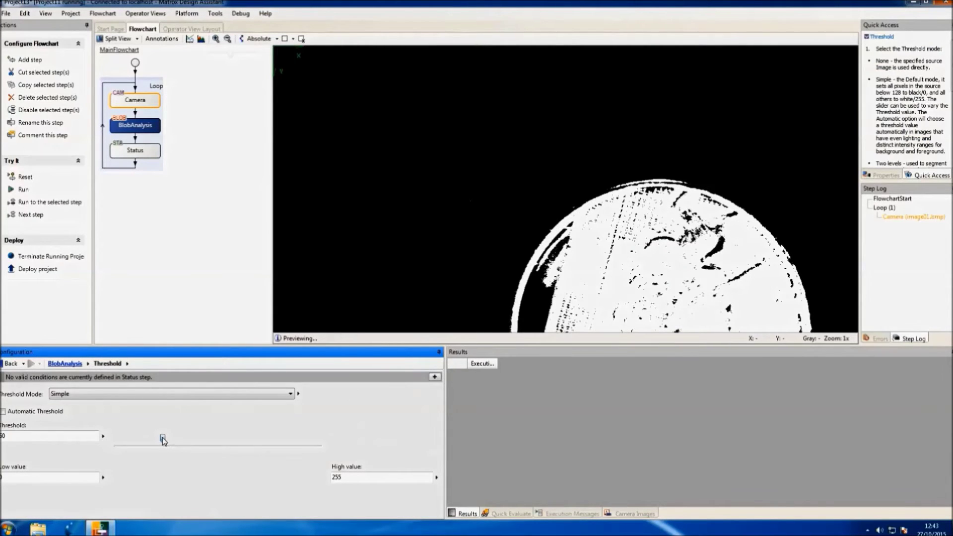
left_click_drag(162, 437, 143, 438)
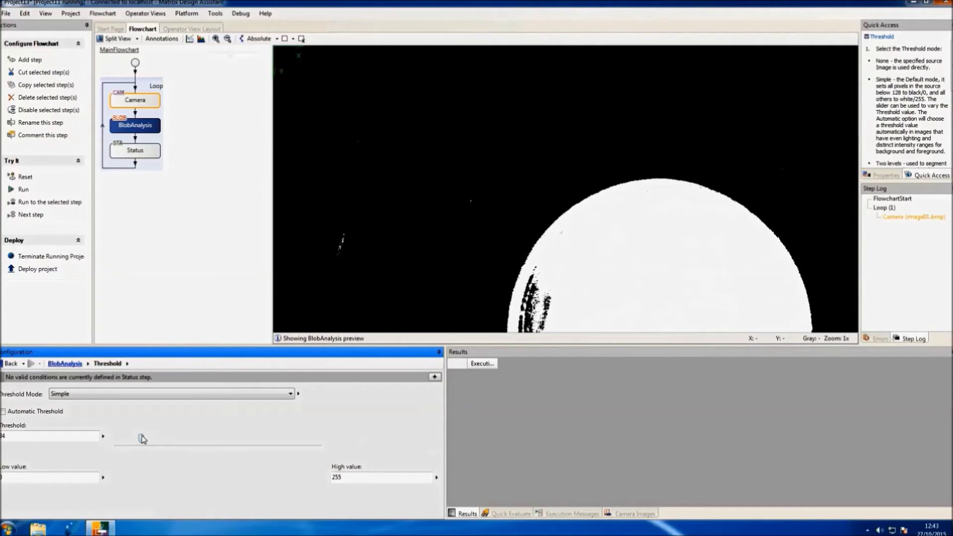
left_click(65, 363)
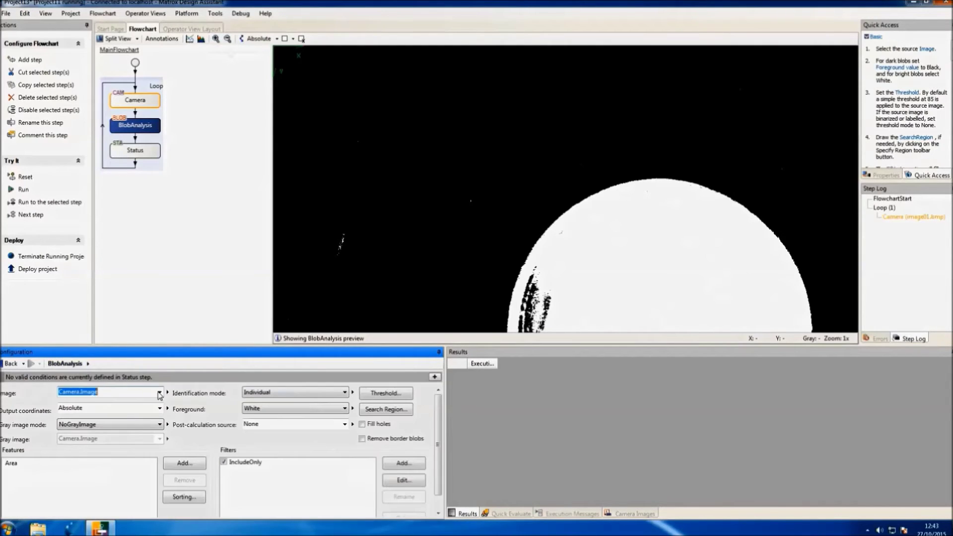
left_click(363, 425)
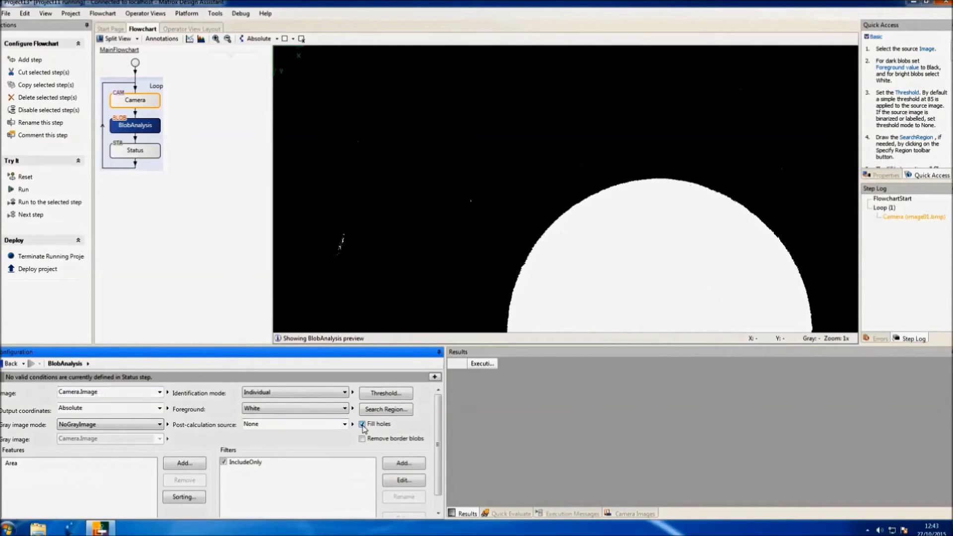
left_click(184, 463)
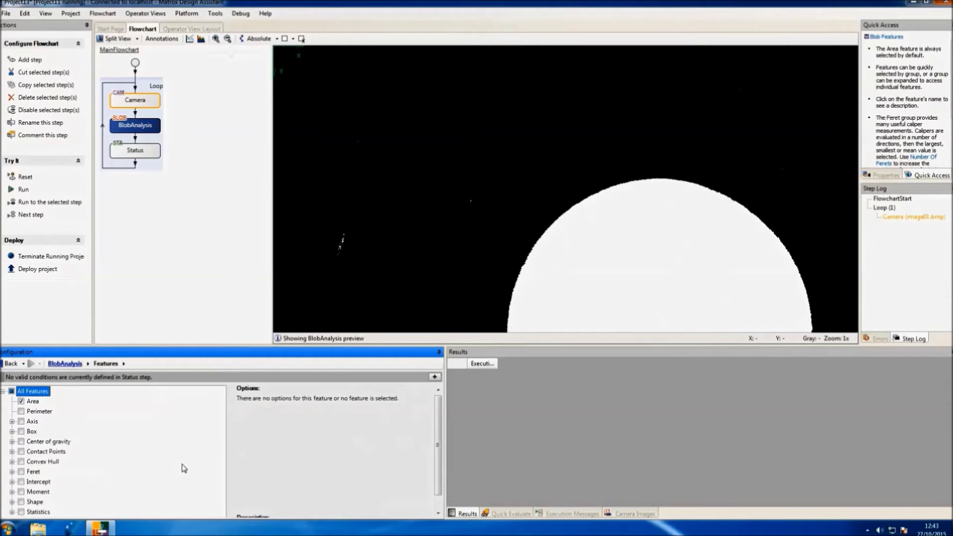
Add Perimeter and Box area to the blob features and show annotations on the image.
left_click(21, 412)
left_click(12, 431)
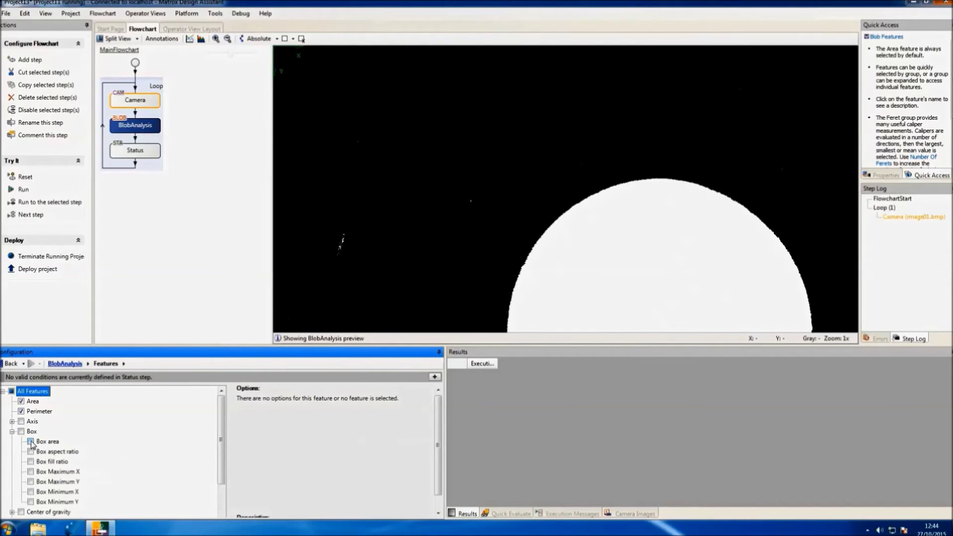
left_click(30, 442)
left_click_drag(221, 442, 221, 470)
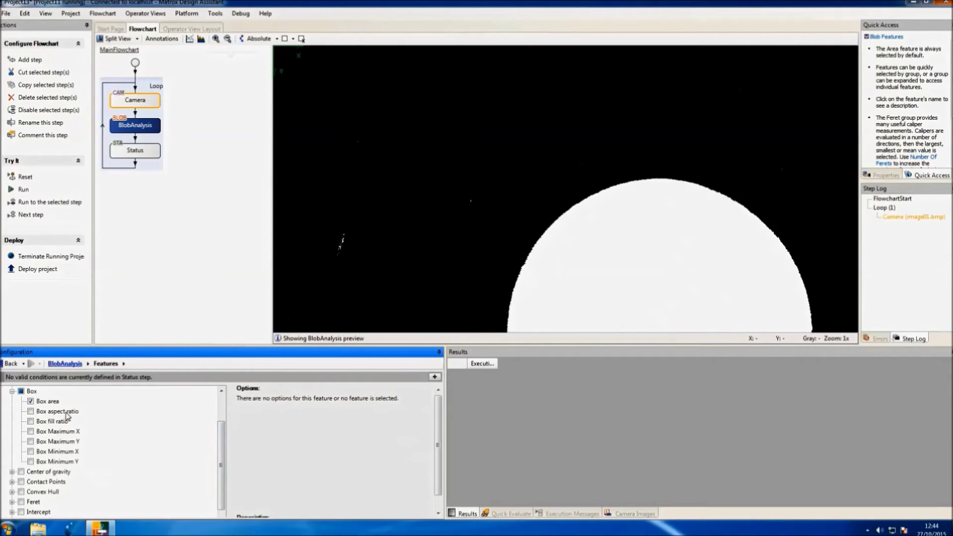
left_click(65, 363)
left_click(228, 39)
left_click(227, 39)
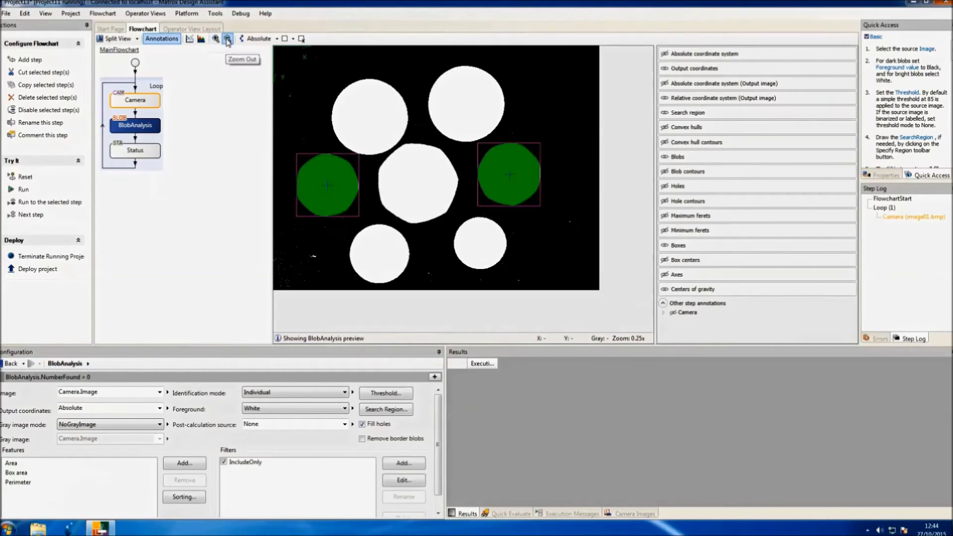
Run the project on the coin images, finding 2, 0 and 4 kept blobs.
left_click(22, 190)
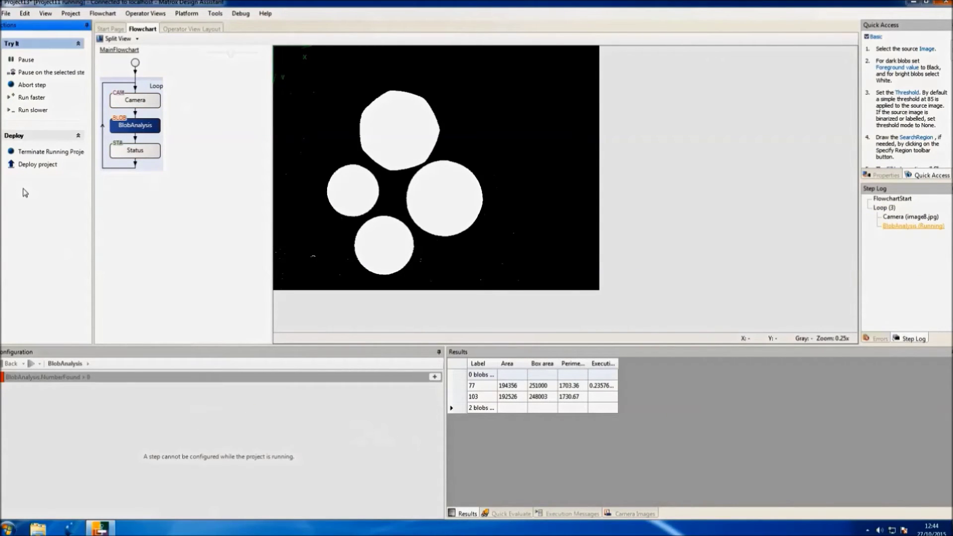
In the Operator View Layout, delete the Benchmarks panel.
left_click(198, 30)
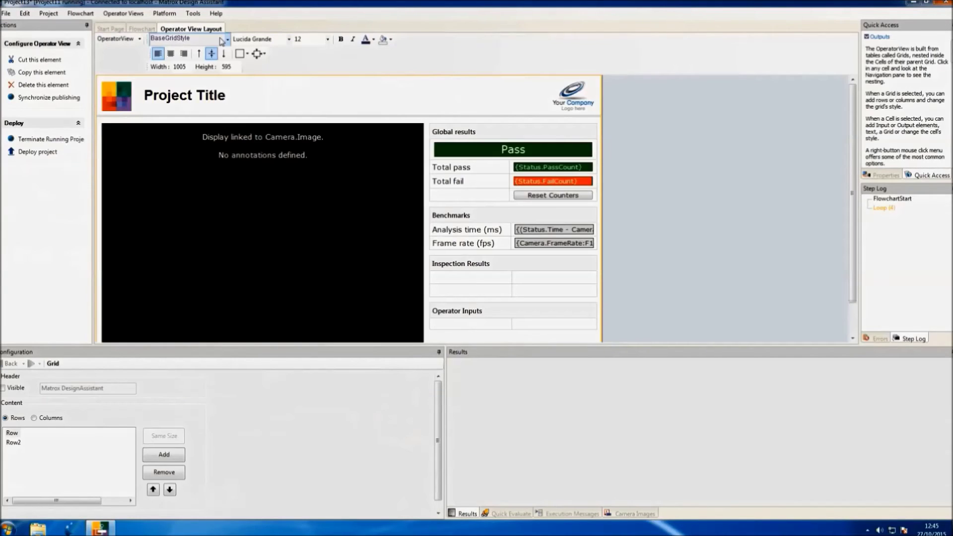
left_click(495, 219)
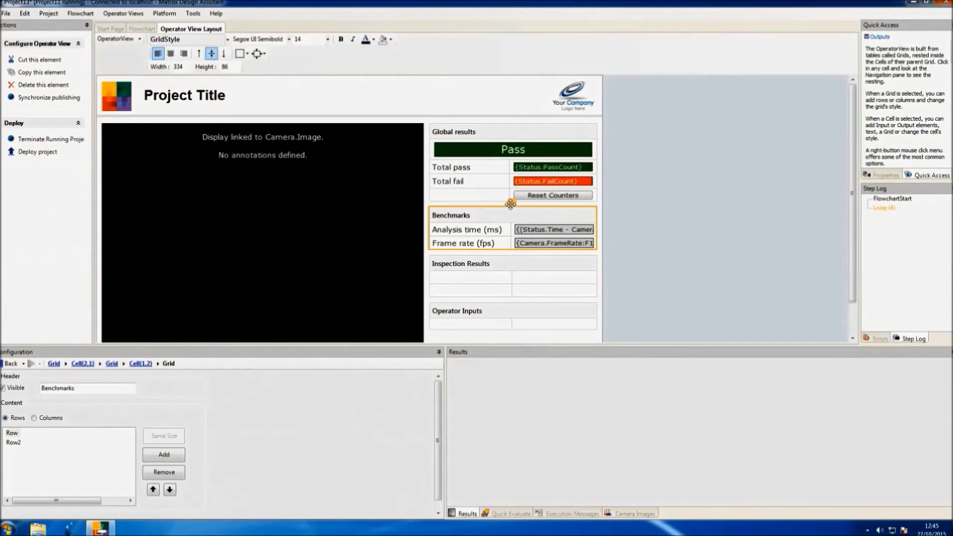
key("Delete")
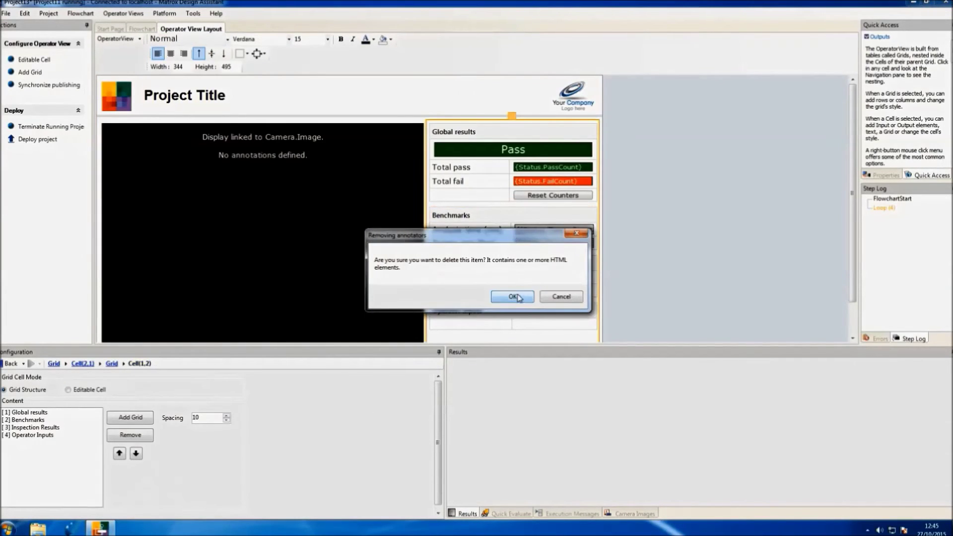
left_click(516, 297)
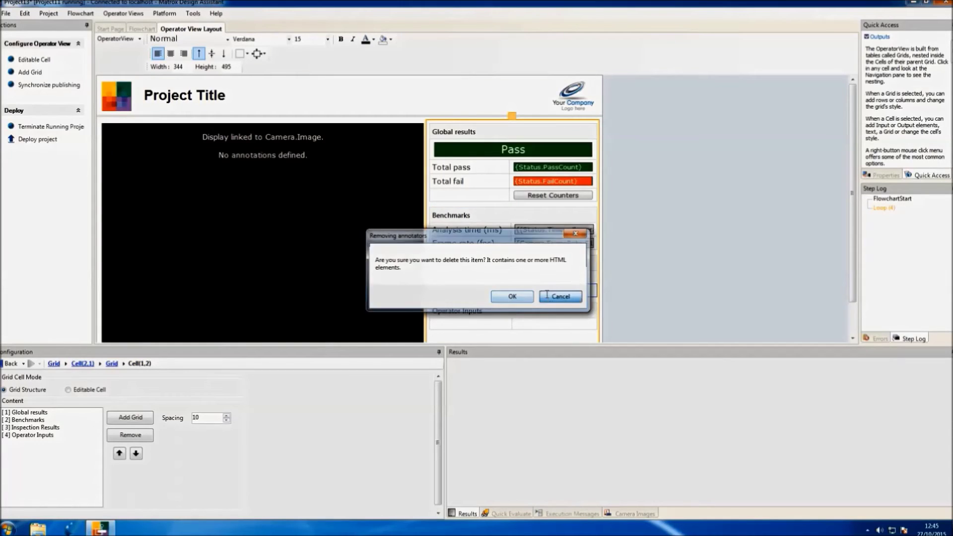
left_click(515, 212)
key("Delete")
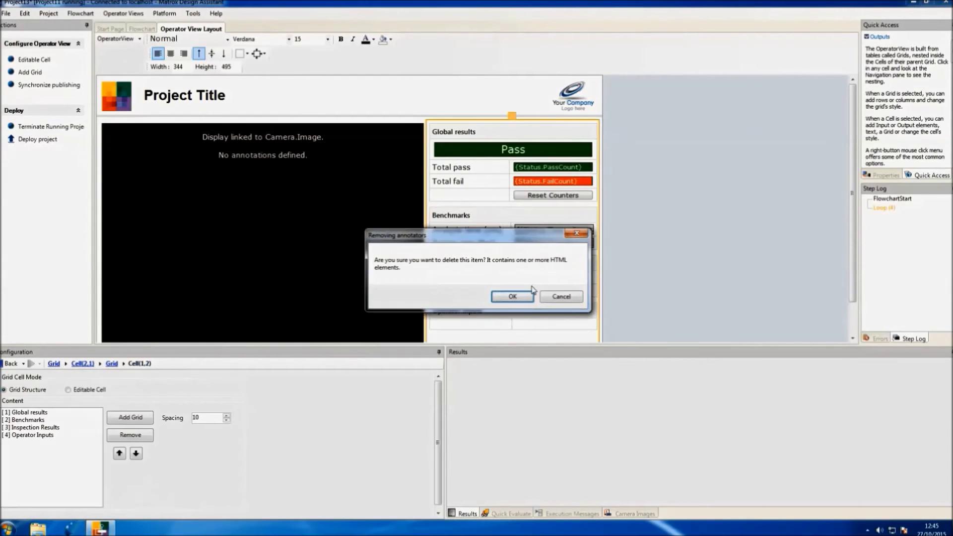
left_click(529, 300)
Delete the Inspection Results and Operator Inputs panels.
left_click(512, 219)
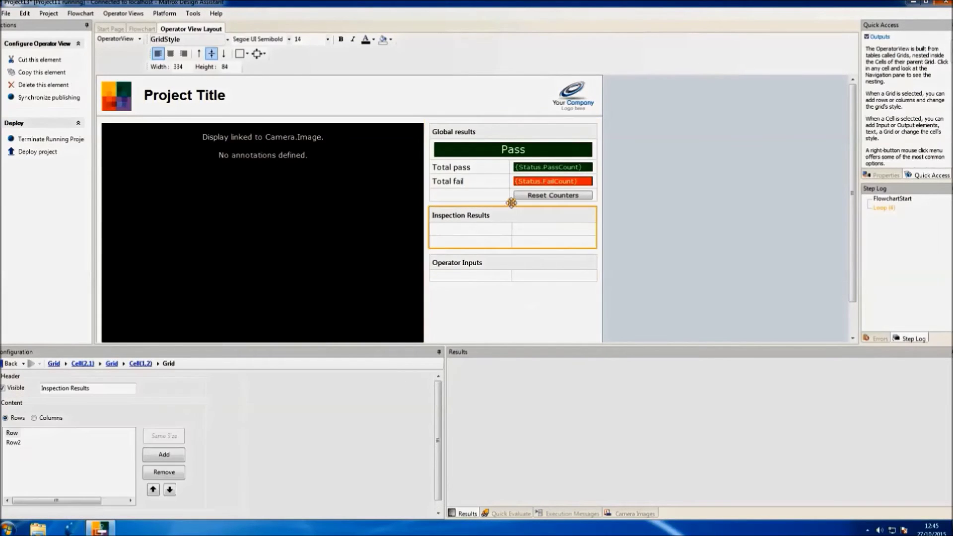
key("Delete")
left_click(511, 213)
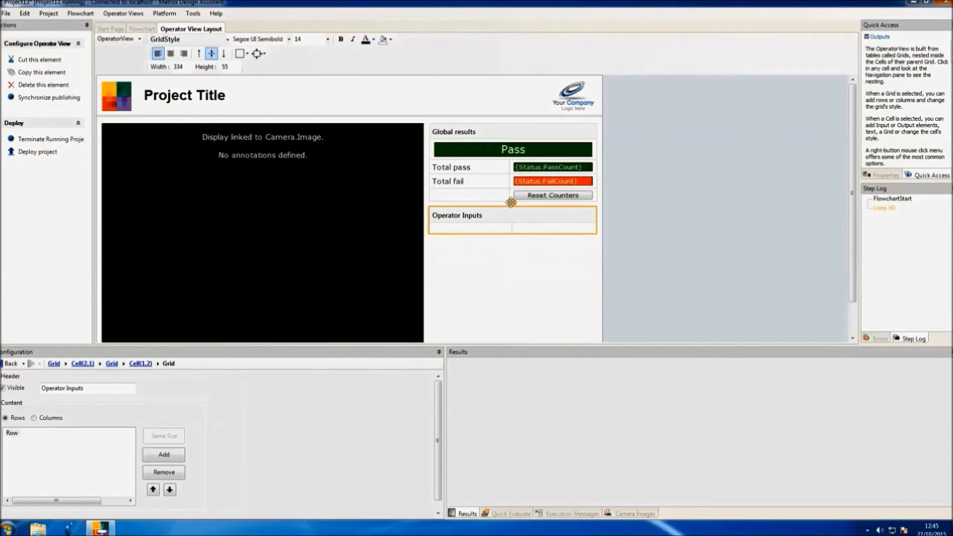
key("Delete")
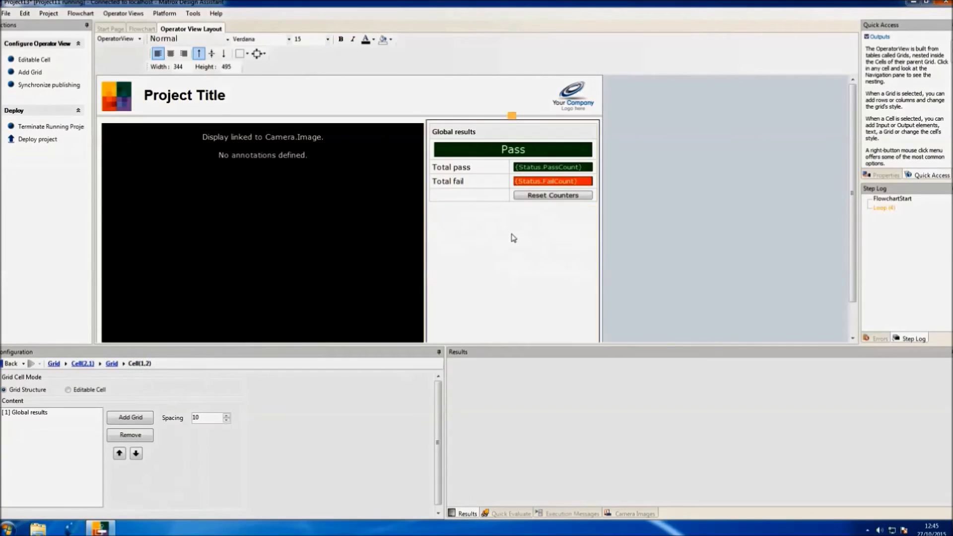
Link the Total pass value to BlobAnalysis.NumberFound.
left_click(546, 167)
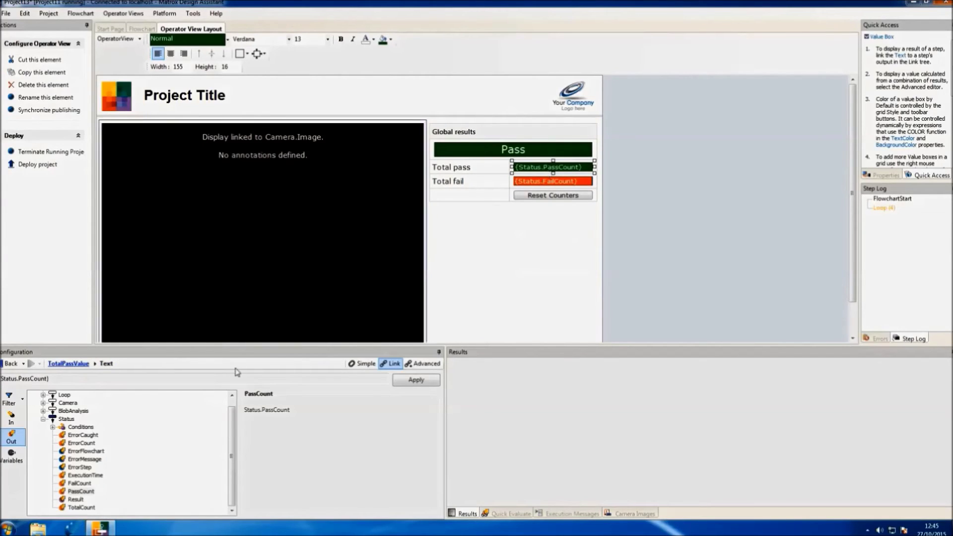
left_click(43, 412)
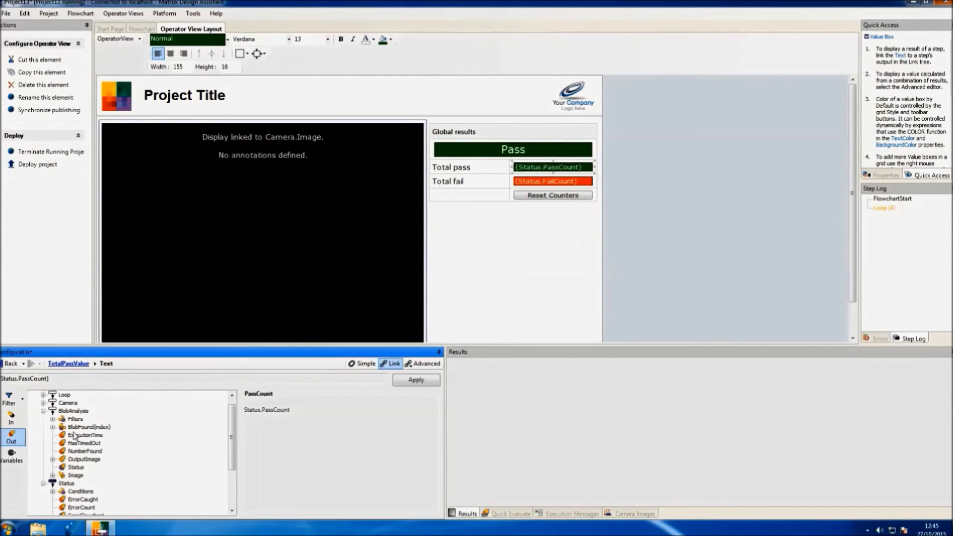
left_click(85, 451)
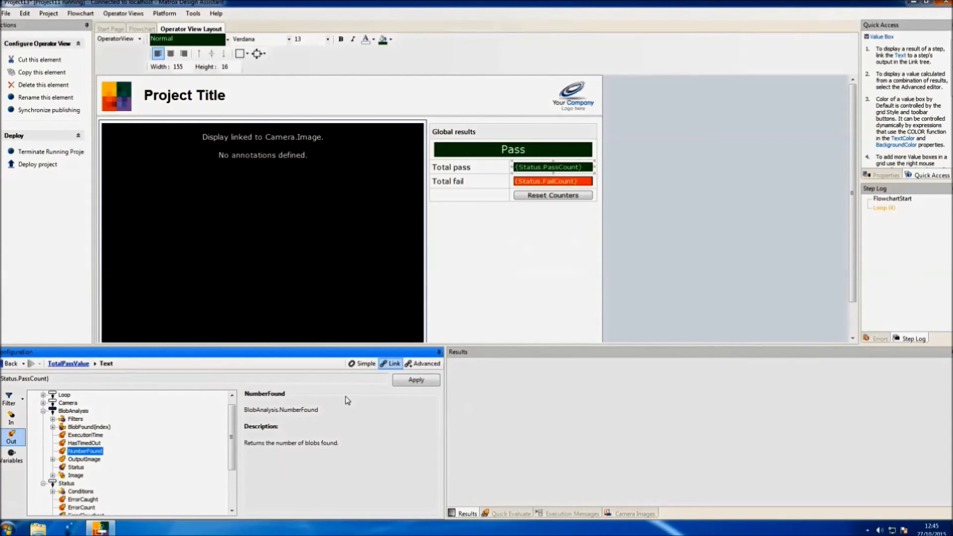
left_click(398, 384)
Clear Total fail's FailCount expression and insert a multiplication template.
left_click(574, 182)
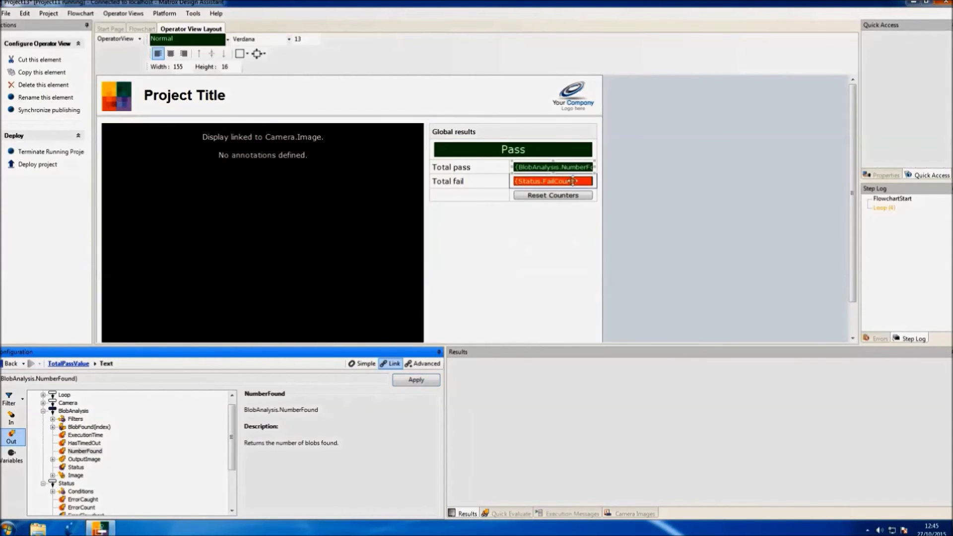
left_click(423, 365)
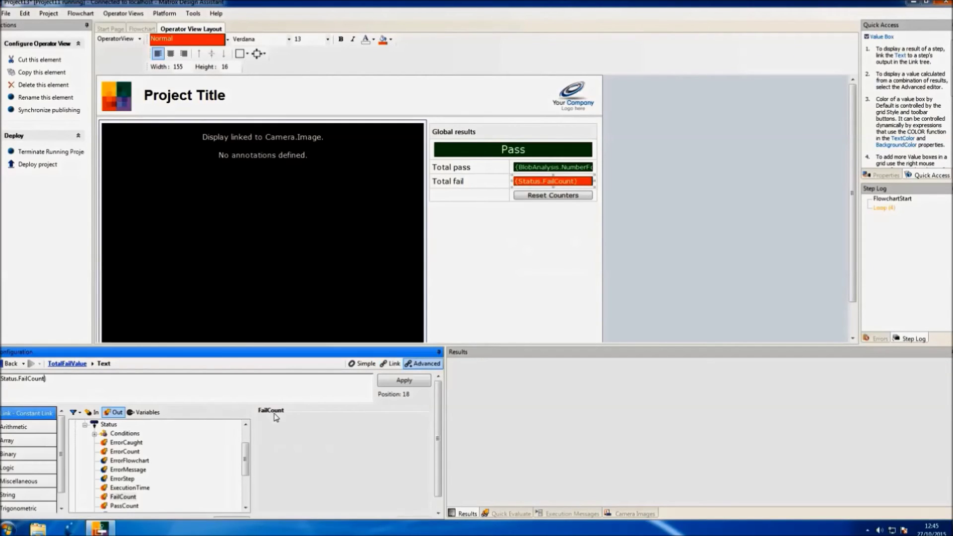
double_click(18, 379)
key("Delete")
left_click(15, 427)
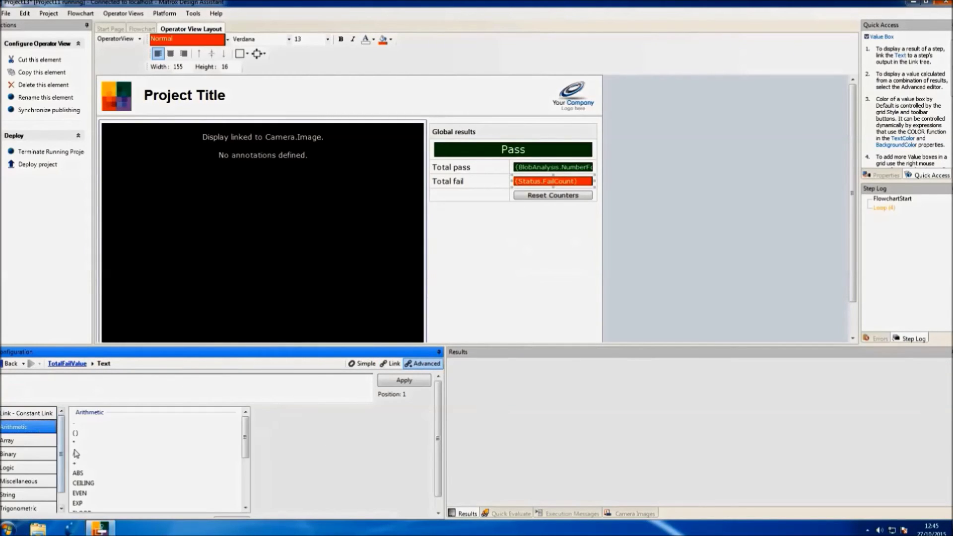
left_click(75, 442)
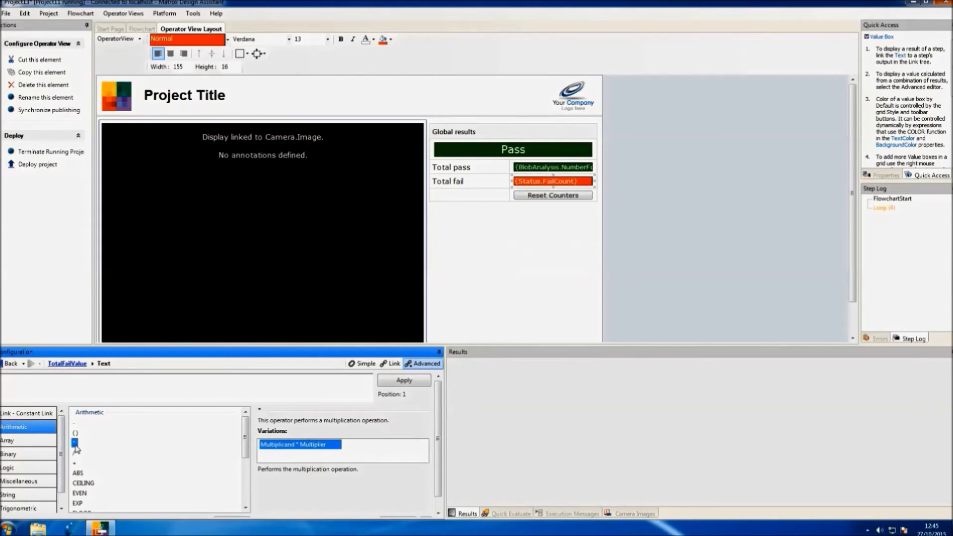
double_click(75, 443)
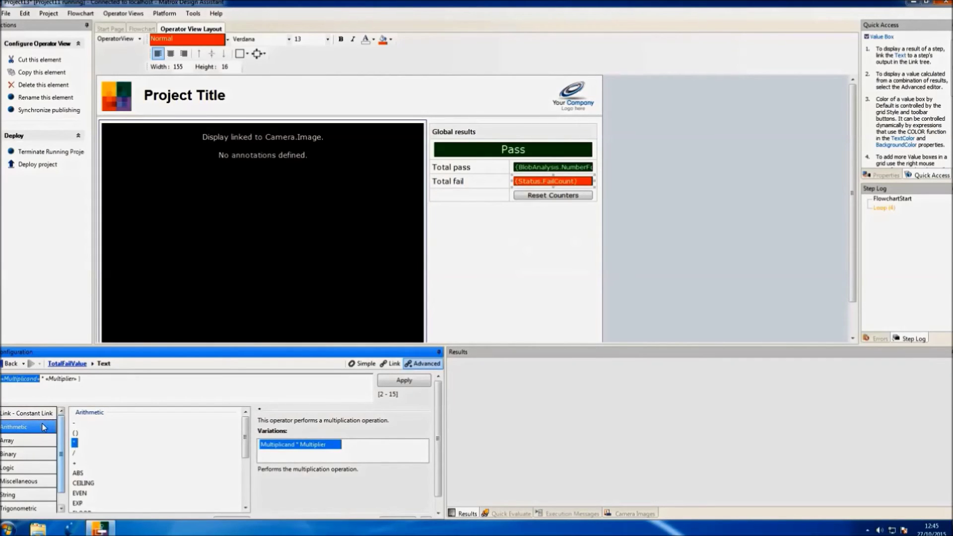
Complete the expression as BlobAnalysis.NumberFound * 0.2 and apply it to Total fail.
left_click(27, 413)
left_click_drag(245, 464, 251, 439)
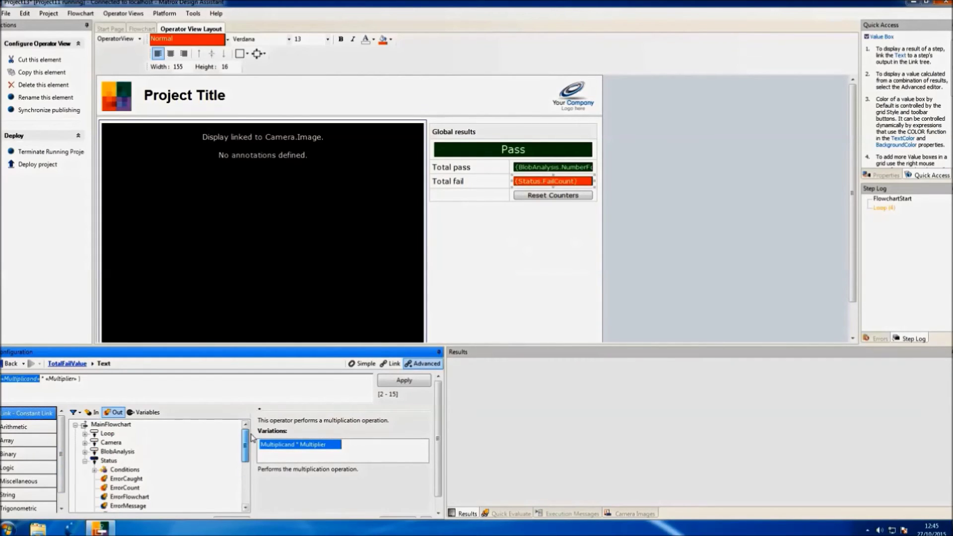
left_click(84, 451)
left_click(130, 478)
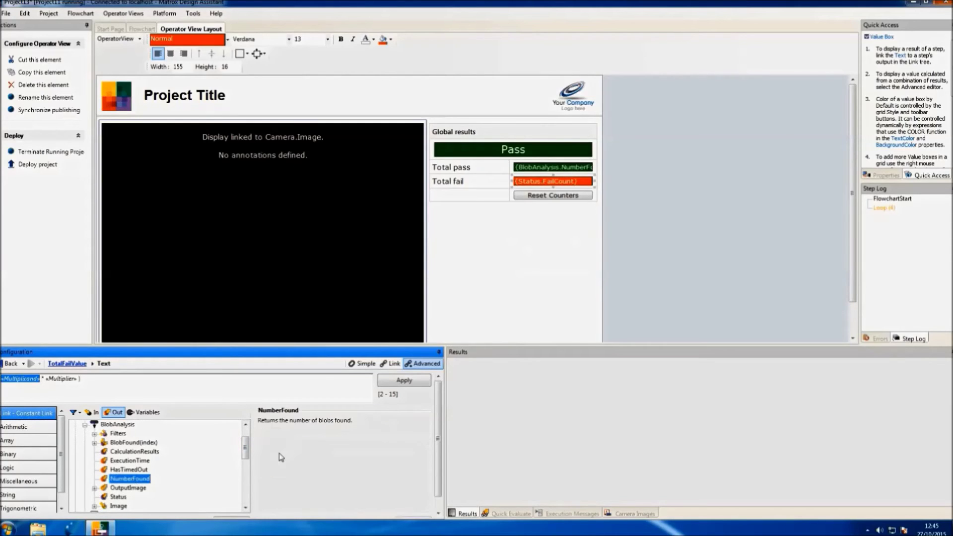
double_click(130, 478)
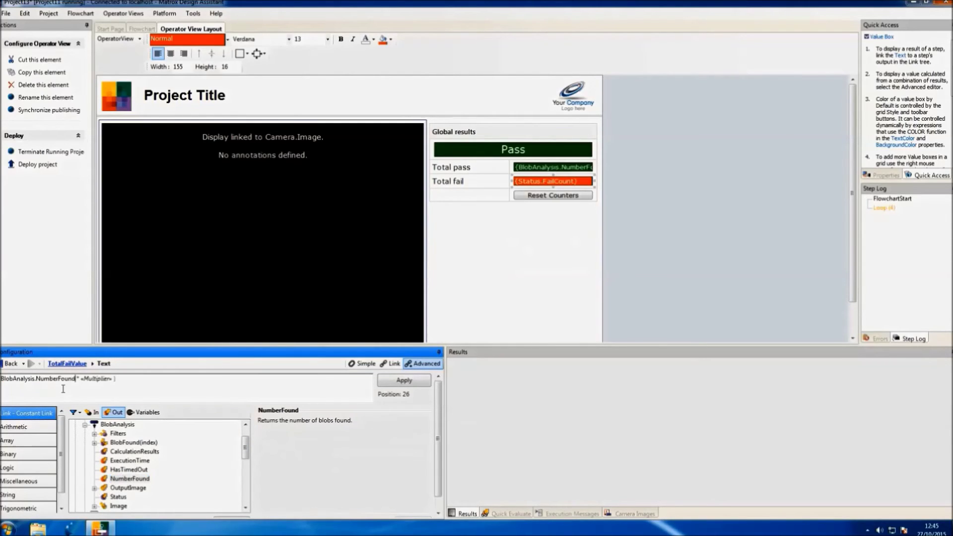
left_click(99, 379)
type("0.2")
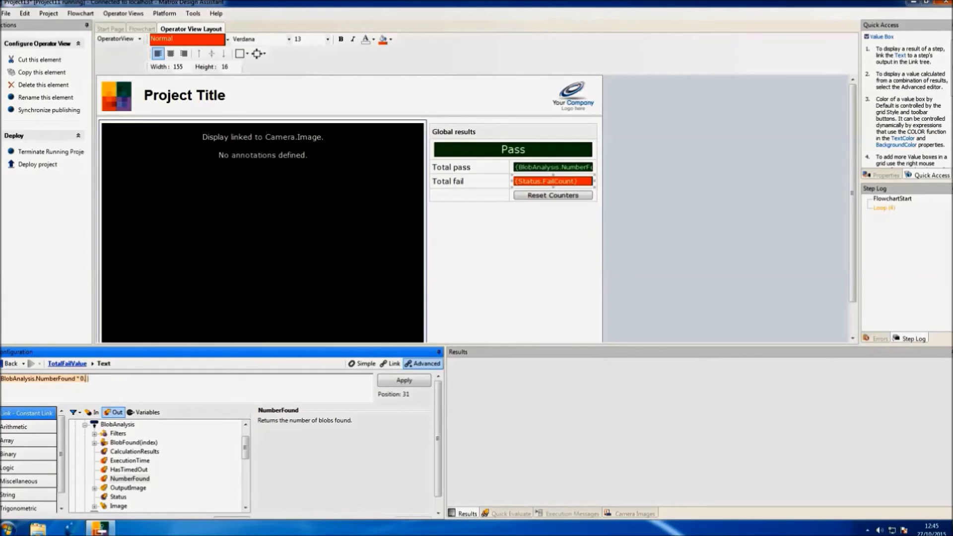
left_click(414, 381)
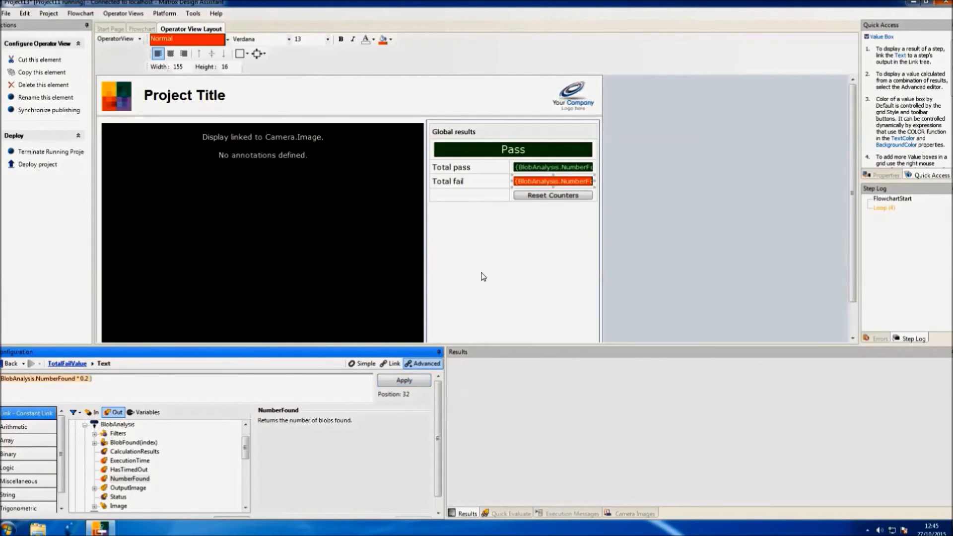
Set the value box background colour to DarkCyan.
left_click(390, 39)
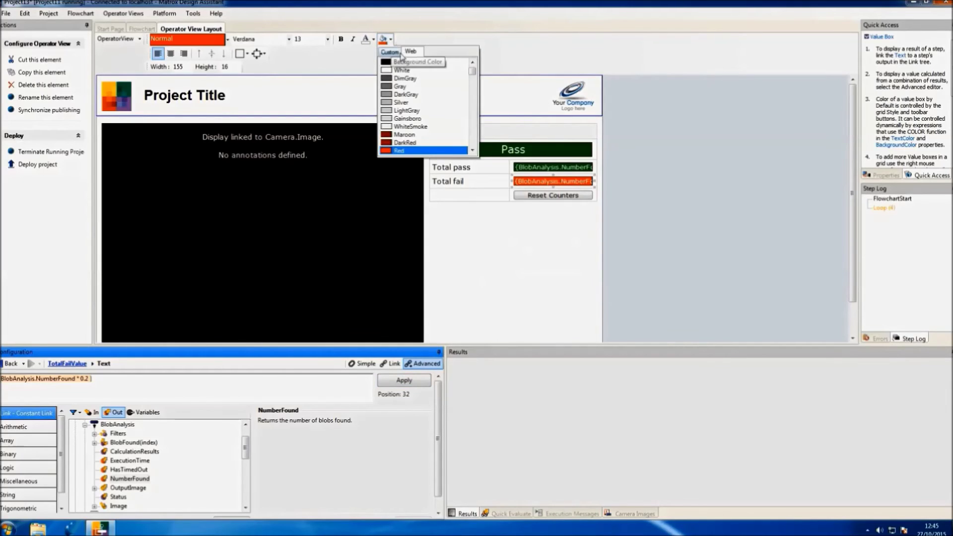
left_click(477, 81)
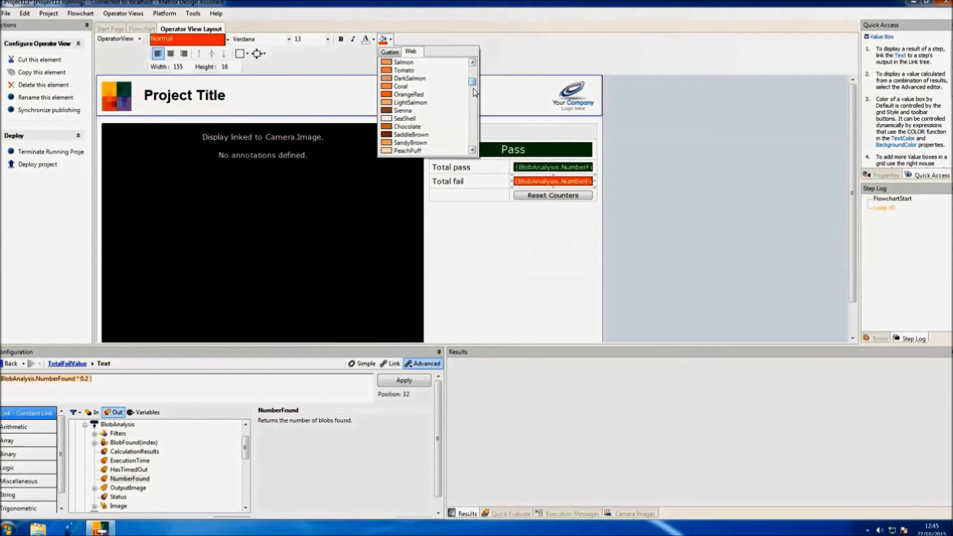
left_click_drag(472, 89, 470, 118)
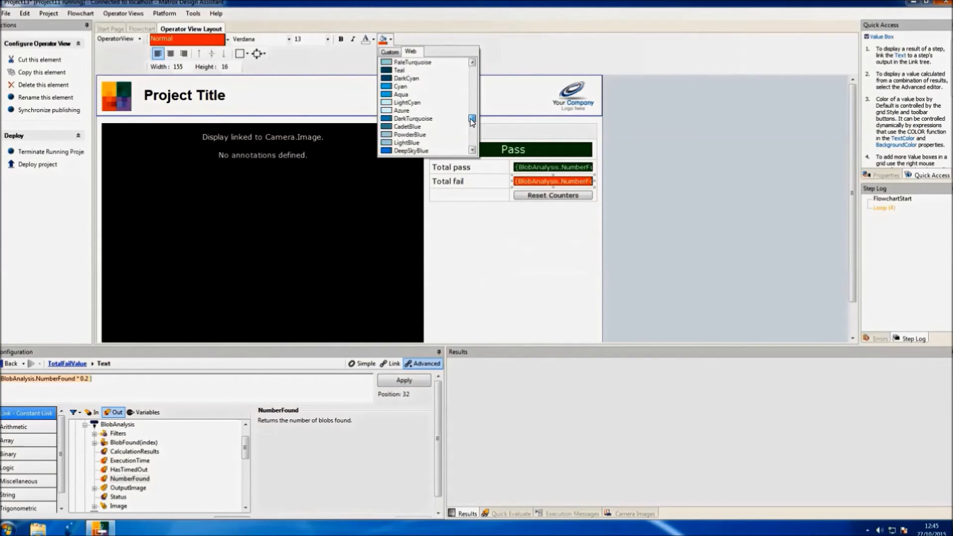
left_click(412, 78)
left_click(458, 121)
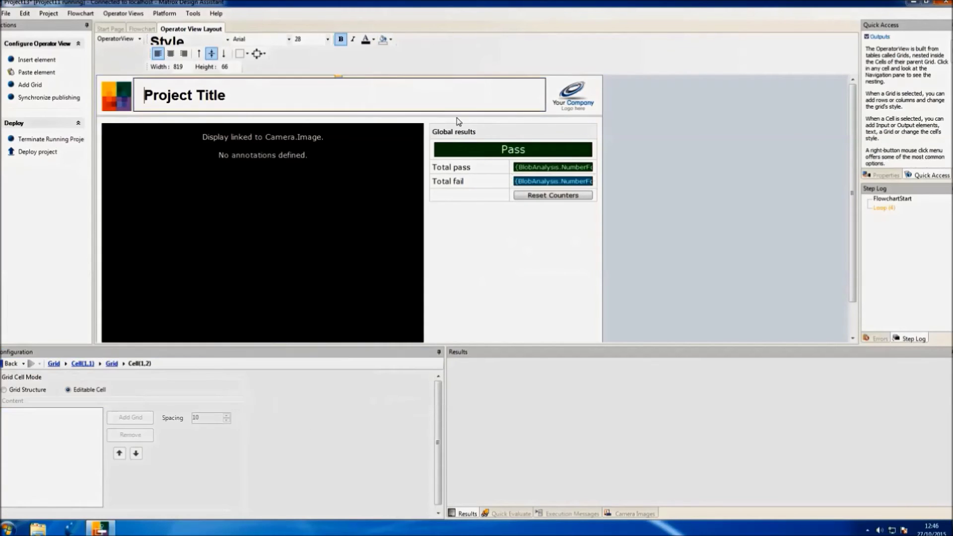
left_click(540, 181)
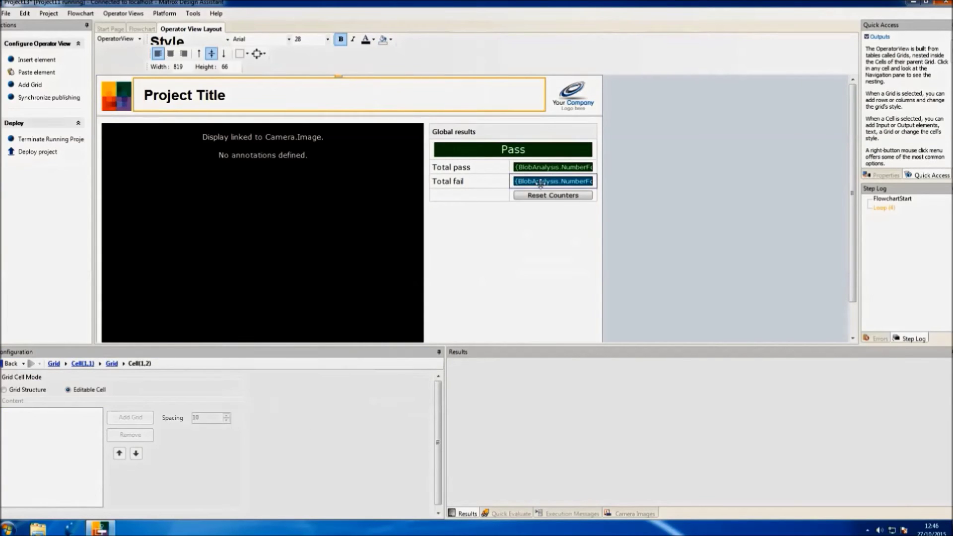
Rename the labels Total pass and Total fail to Total coins and Total money.
double_click(469, 167)
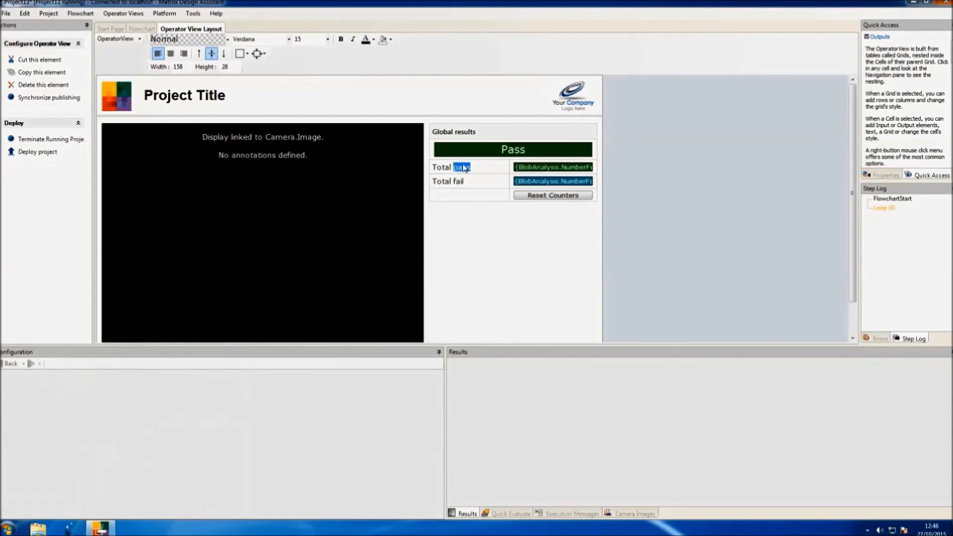
type("coin")
left_click(455, 183)
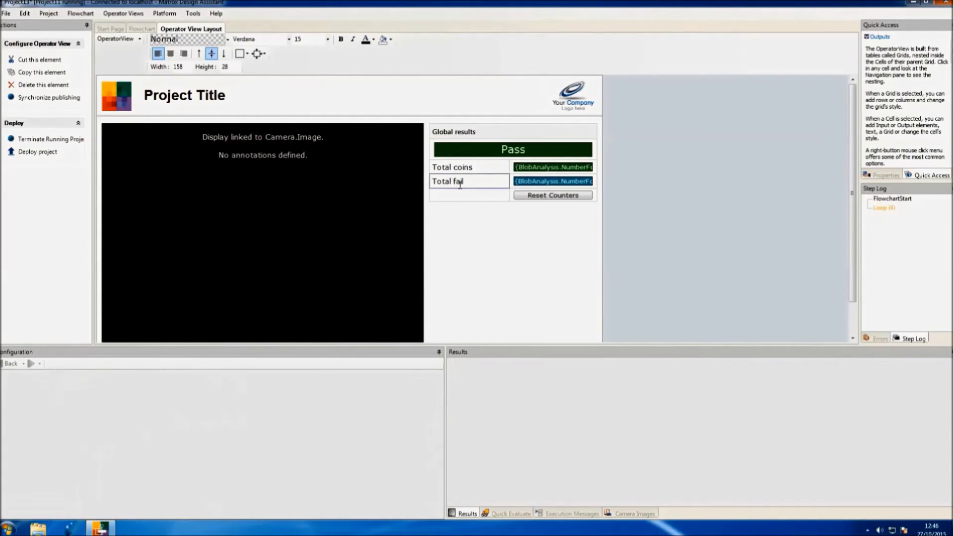
double_click(459, 182)
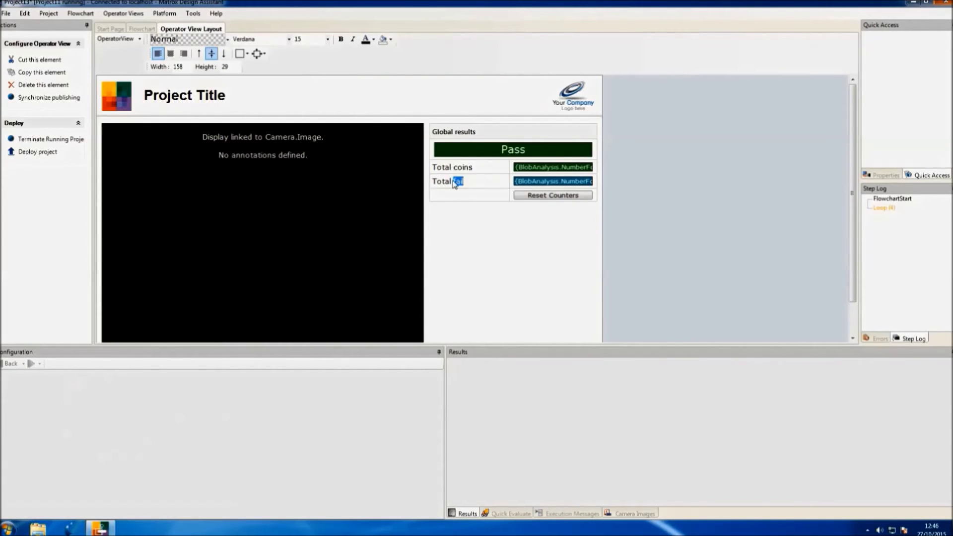
left_click(572, 98)
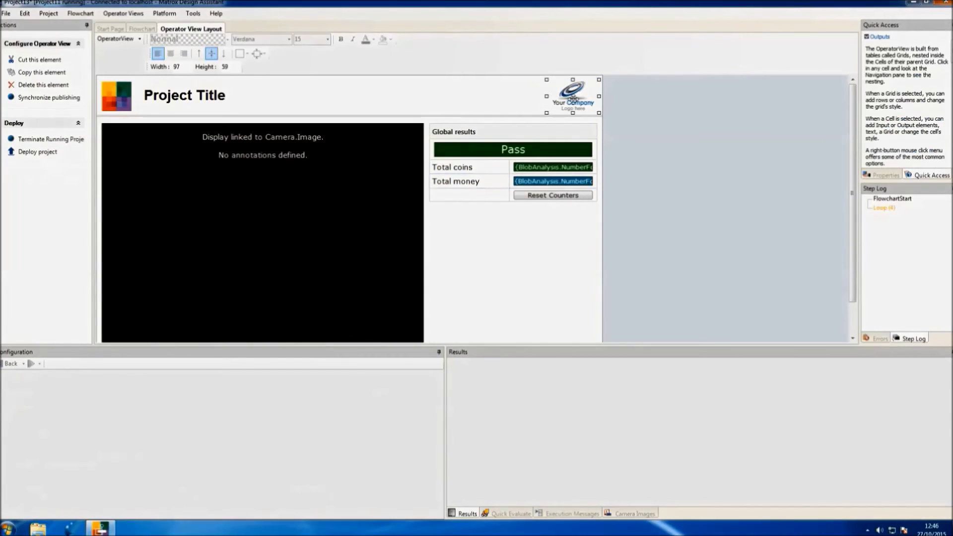
Replace the placeholder logo with a Picture element loading clearview_logo from My Pictures.
key("Delete")
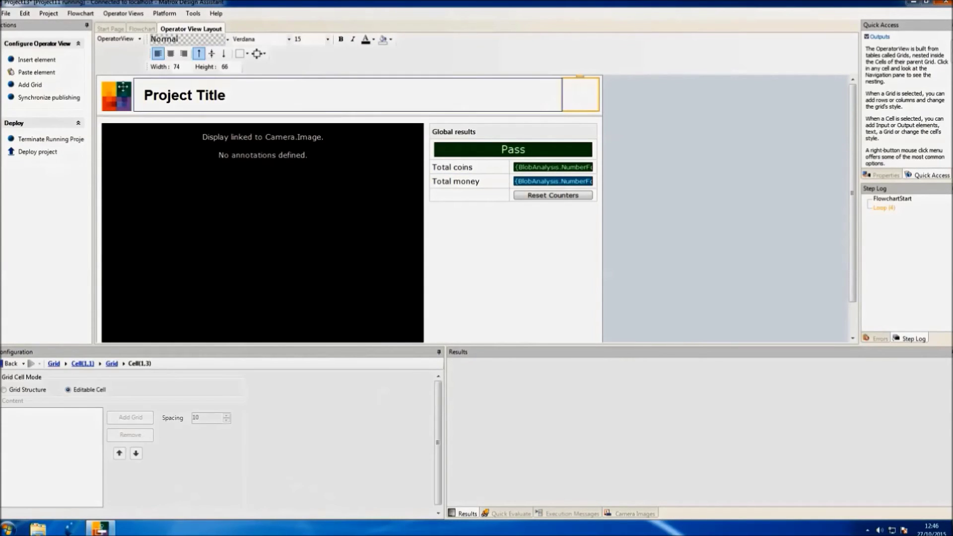
left_click(36, 59)
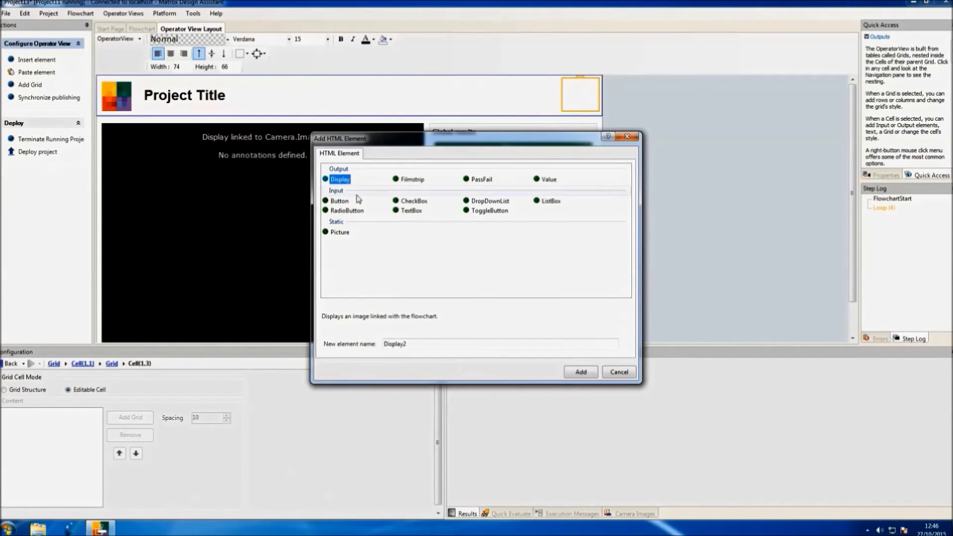
left_click(341, 233)
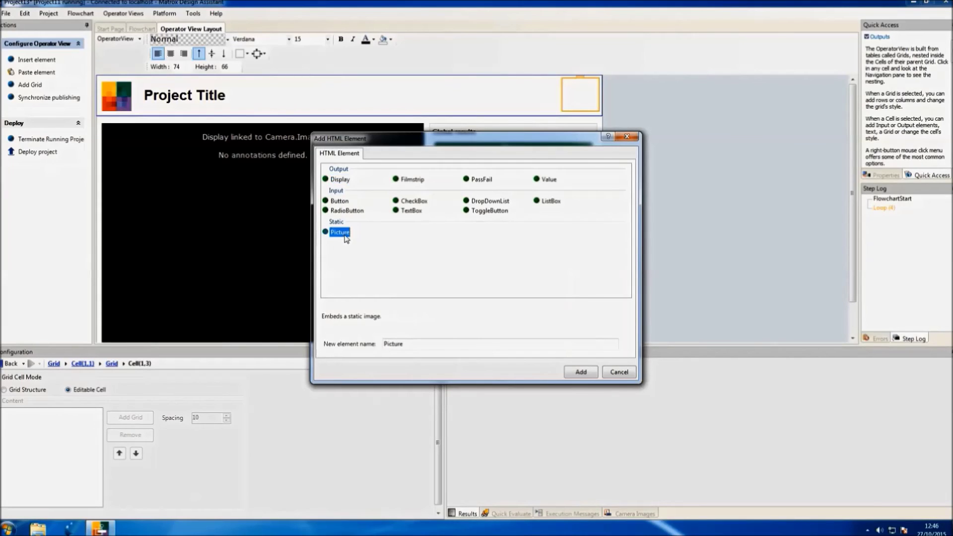
left_click(575, 373)
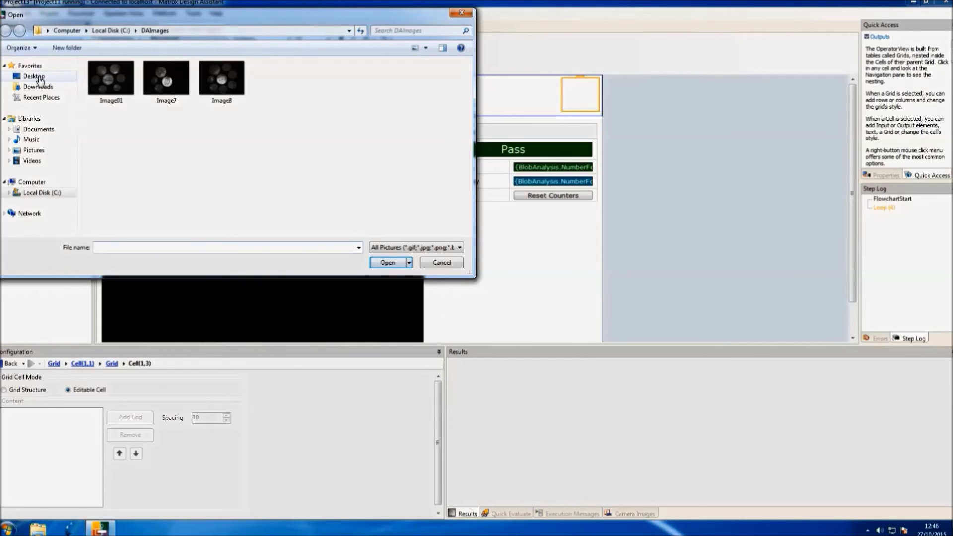
left_click(41, 80)
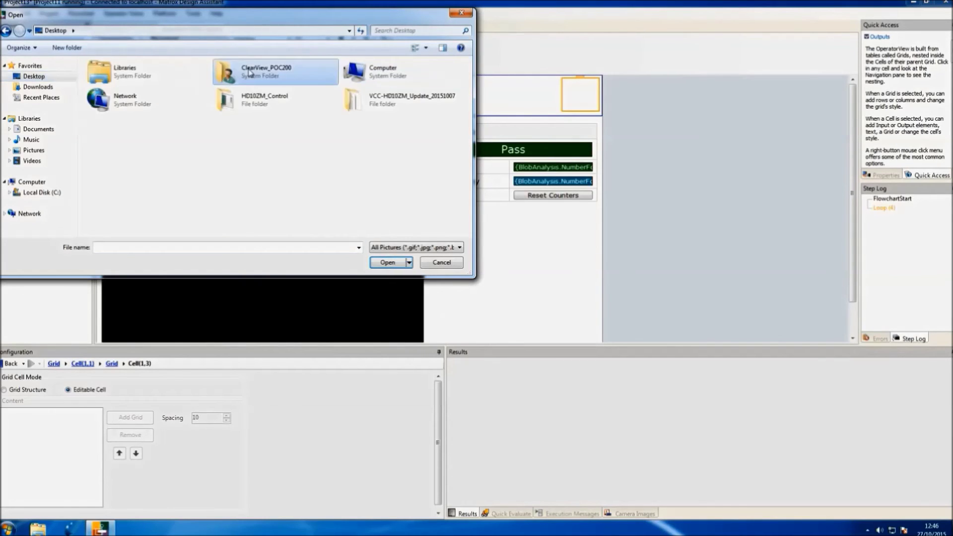
double_click(248, 72)
double_click(373, 82)
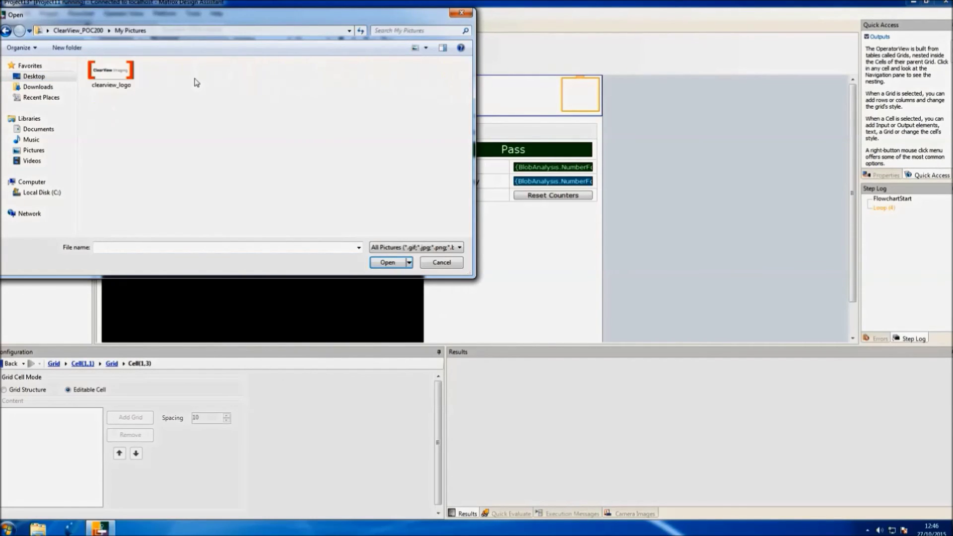
left_click(128, 83)
left_click(389, 262)
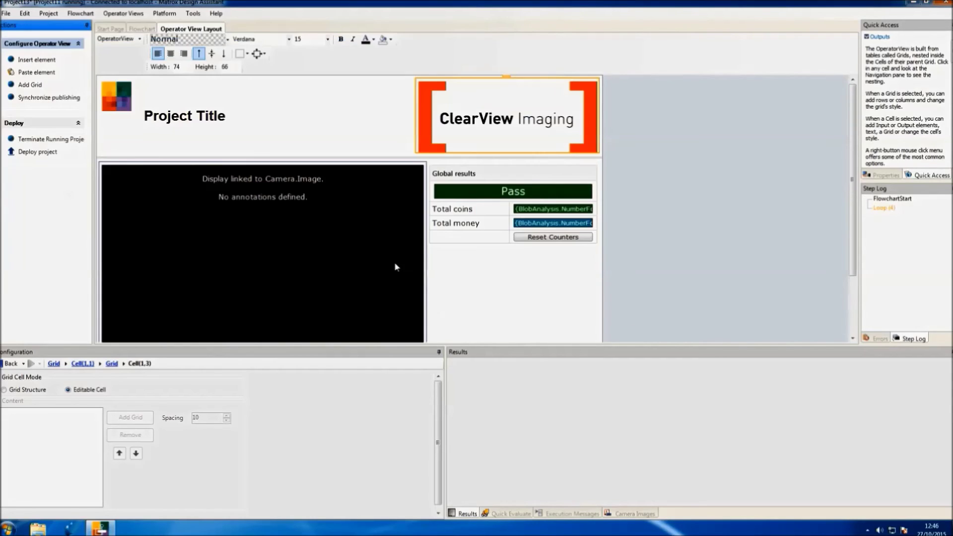
Shrink the ClearView logo to 195 × 67 so the header band is shorter.
left_click(445, 148)
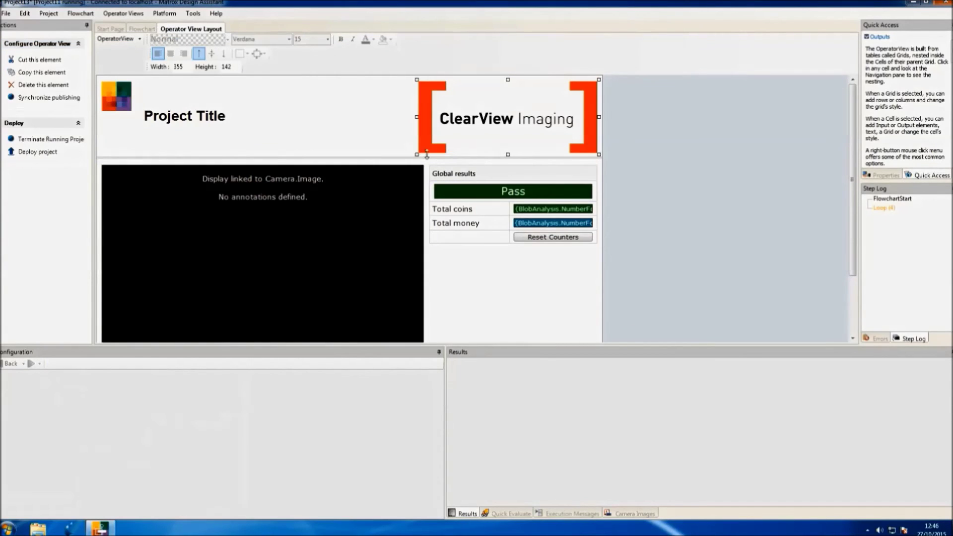
left_click_drag(427, 154, 496, 117)
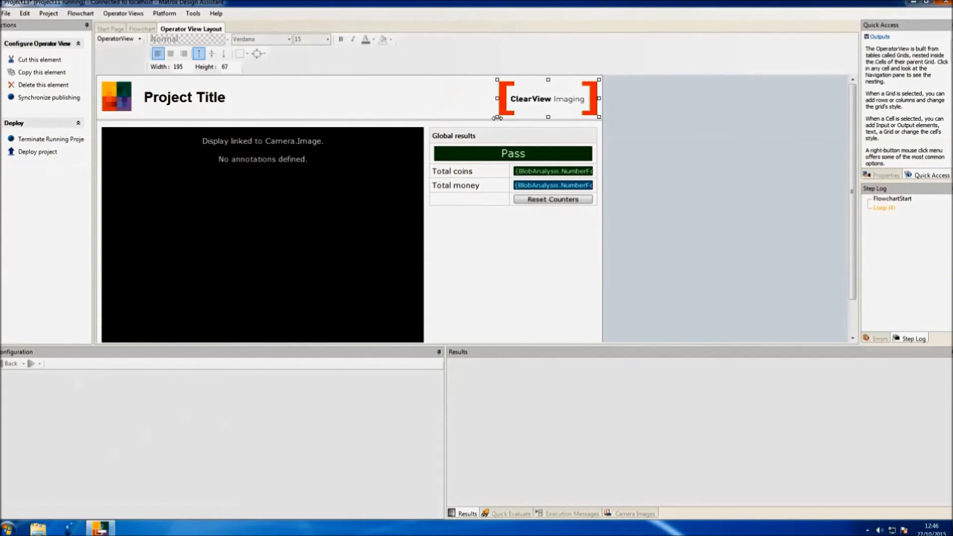
left_click(490, 217)
left_click(403, 208)
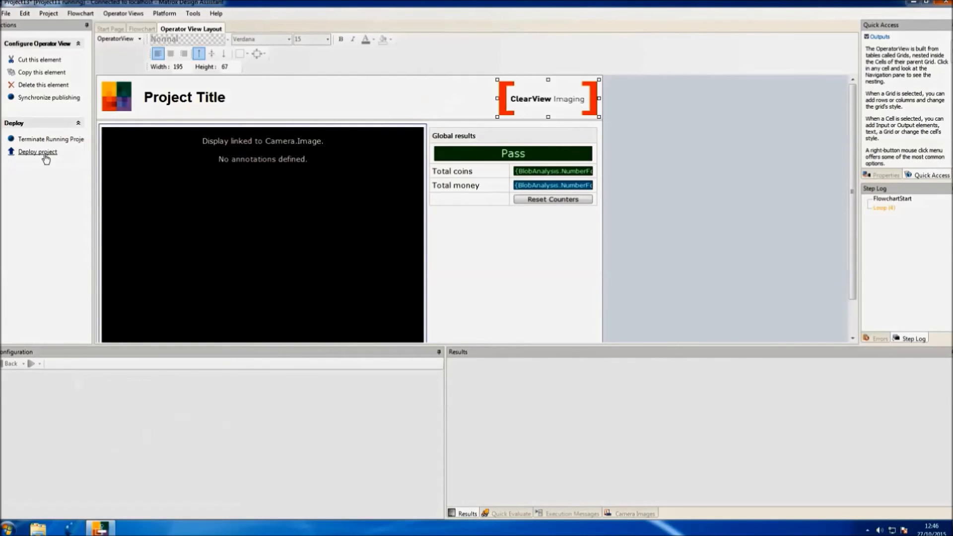
Change the header title to 'Demo' and centre it.
left_click(167, 98)
double_click(167, 97)
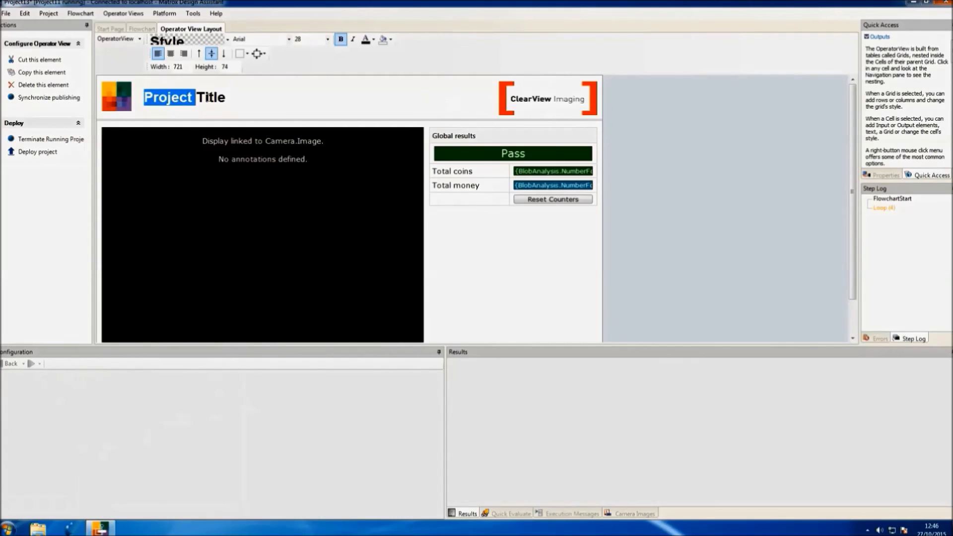
left_click(223, 97)
triple_click(223, 97)
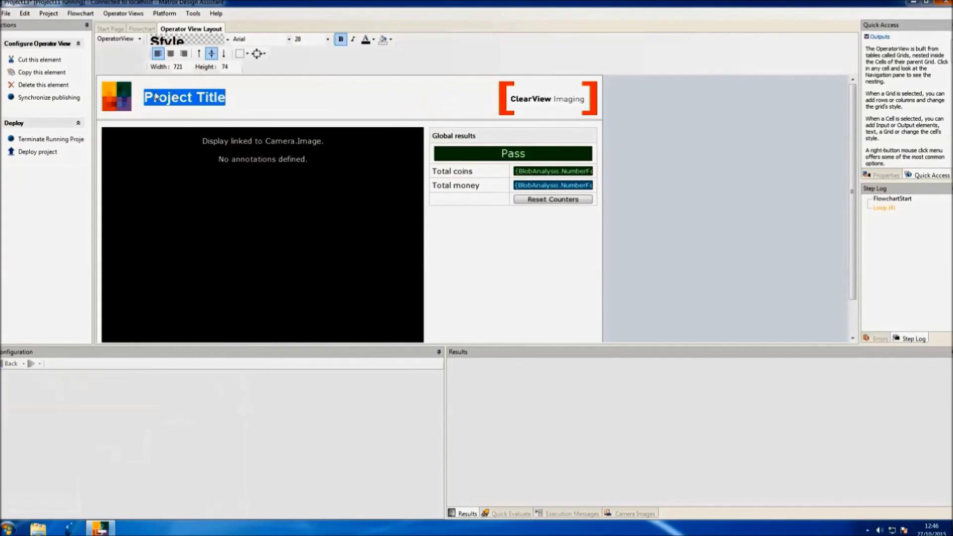
type("Demo")
left_click(154, 75)
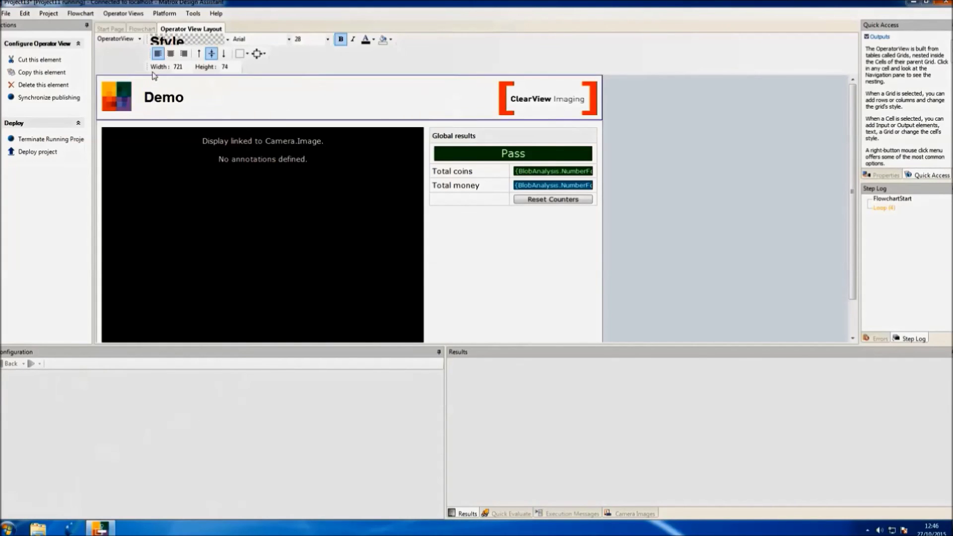
left_click(171, 53)
Deploy the project to the platform so the Demo operator view opens.
left_click(210, 298)
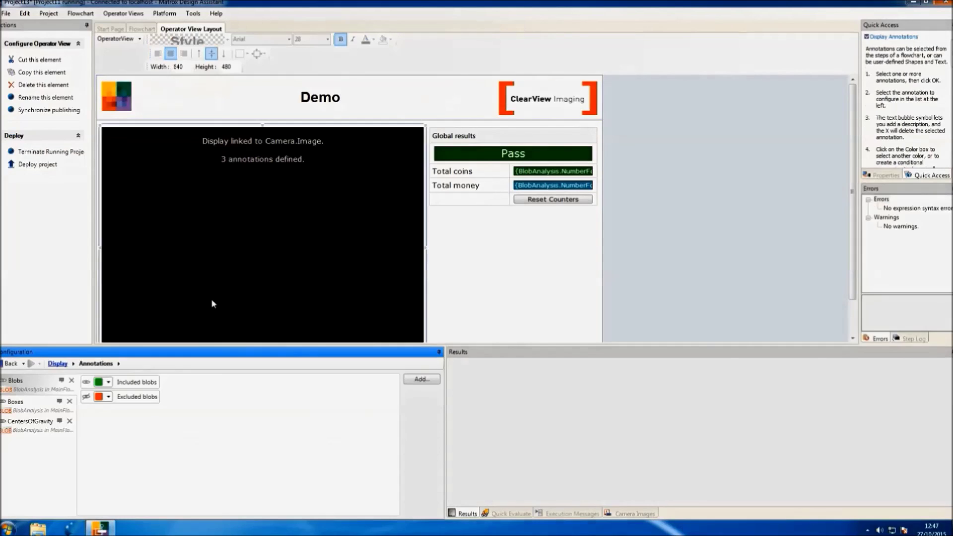
left_click(39, 166)
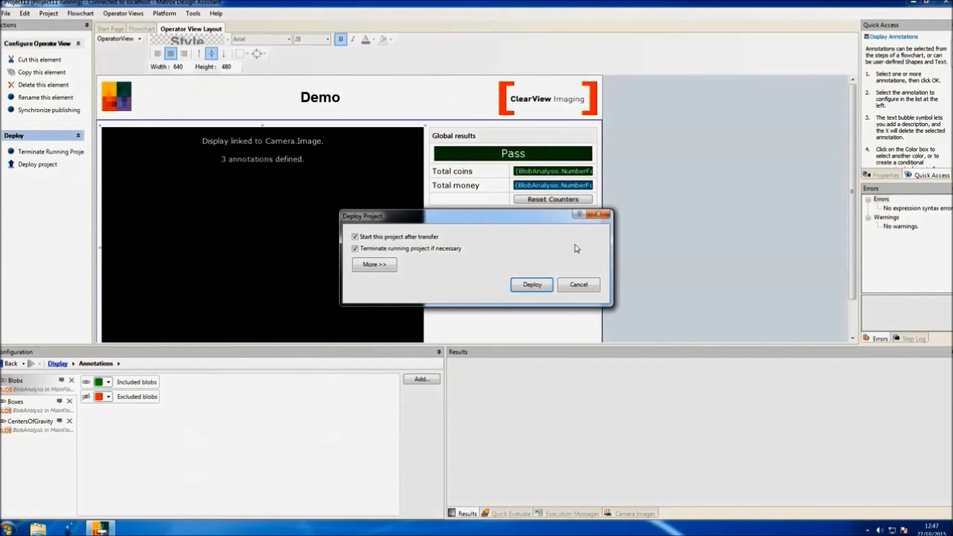
left_click(542, 284)
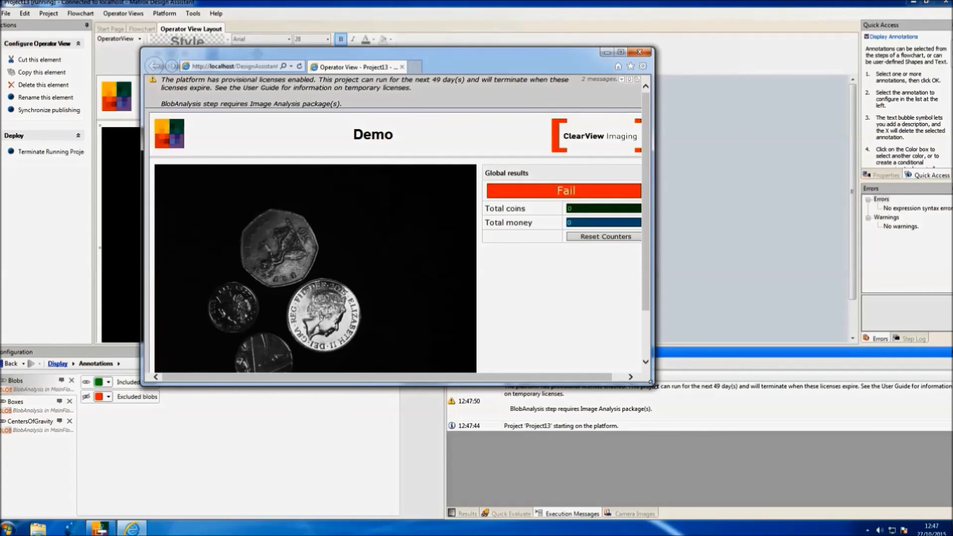
Enlarge the Internet Explorer window to show the full Demo view with Pass, 2 coins and 0.4 money.
left_click_drag(650, 382, 721, 424)
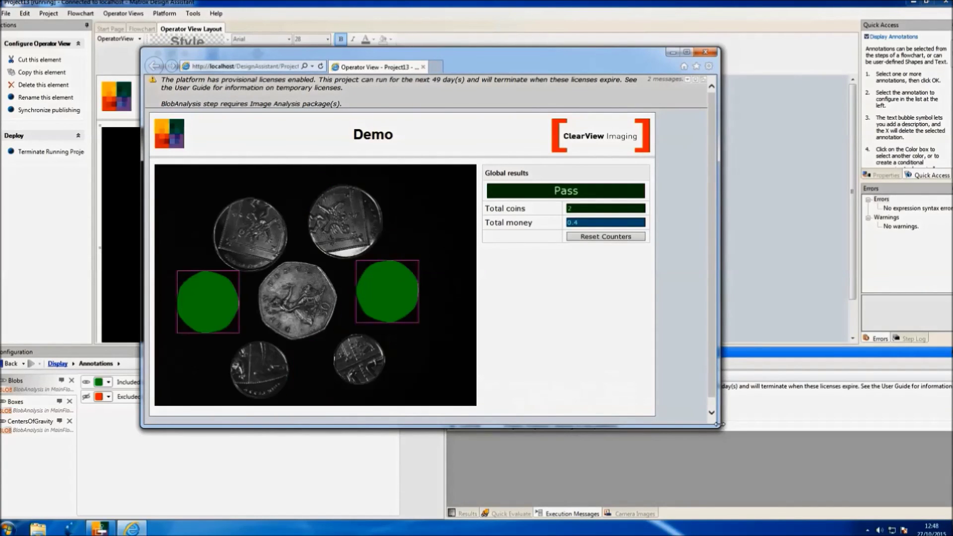